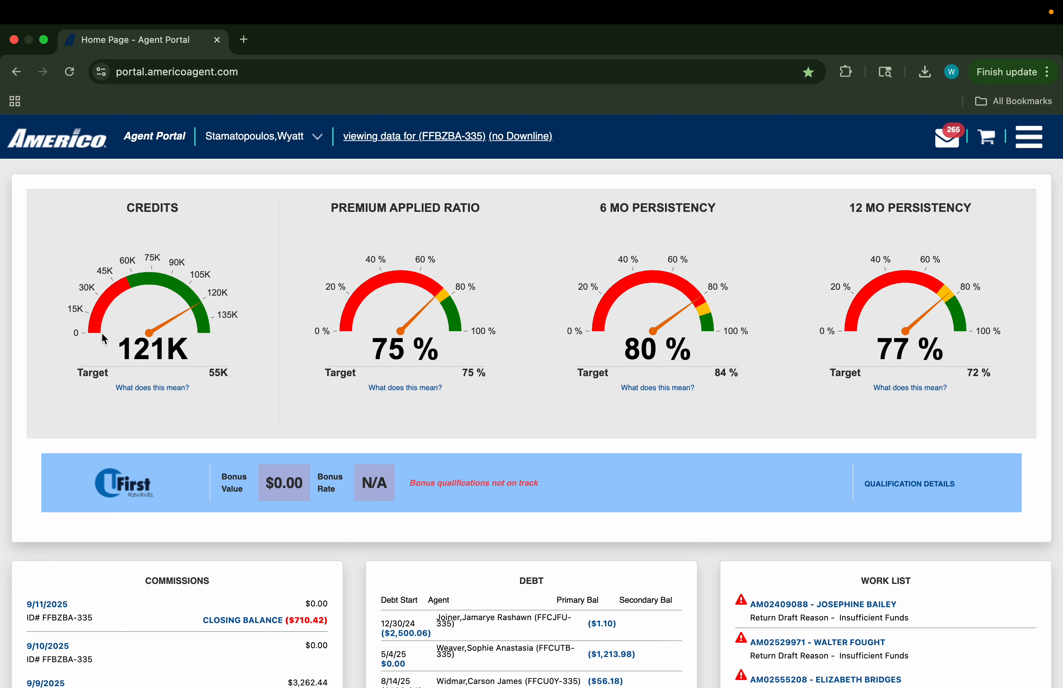
- Open the Agent Tools Demo site from the agent portal's quick links
scroll(268, 321, down, 7)
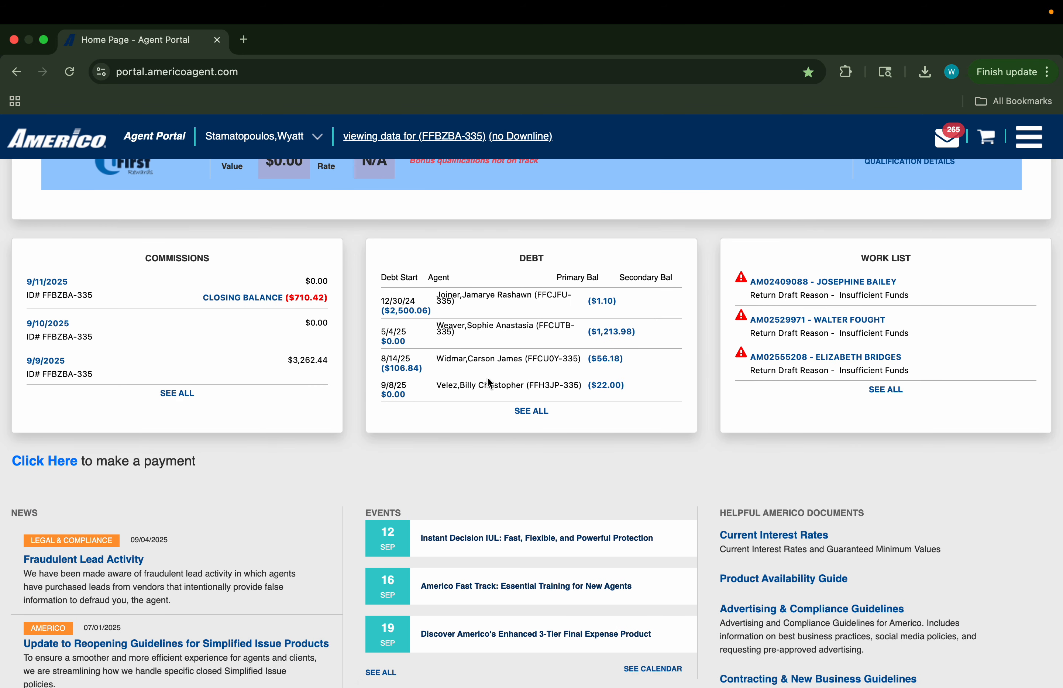
scroll(410, 472, down, 3)
scroll(408, 467, down, 5)
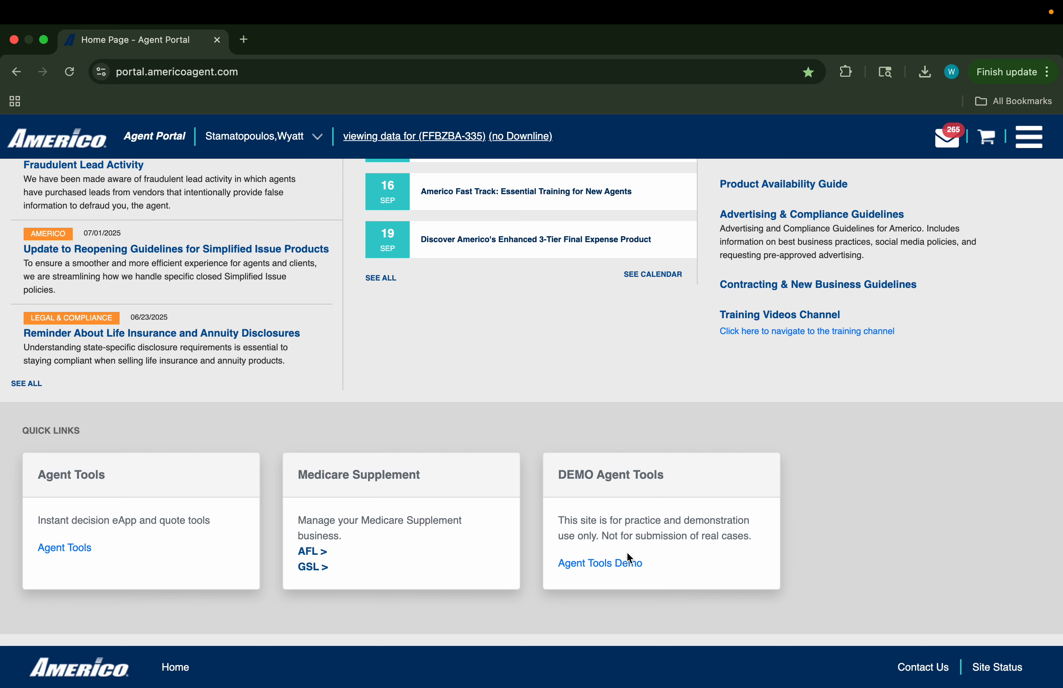
click(627, 562)
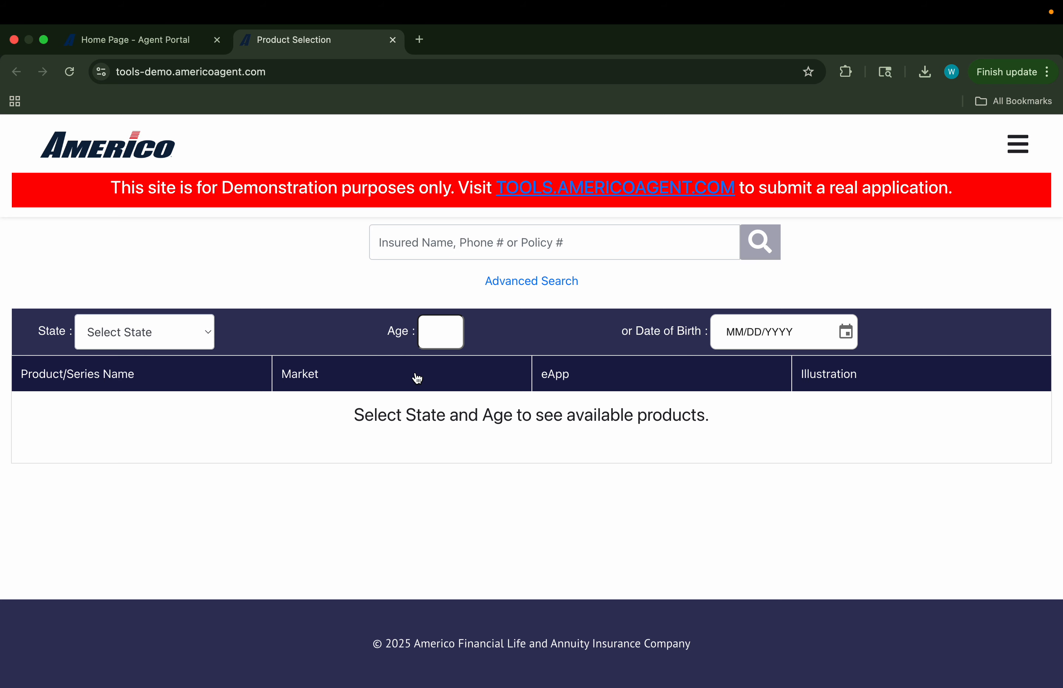
- List the products available for the state of Arizona and age 75
click(138, 332)
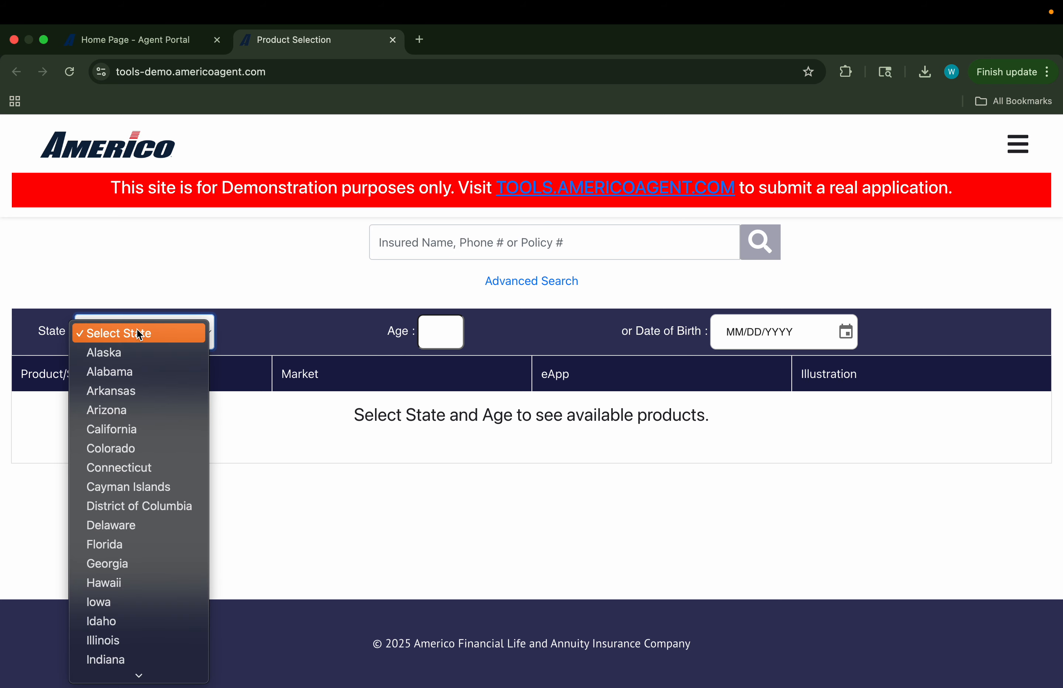
click(140, 410)
click(448, 337)
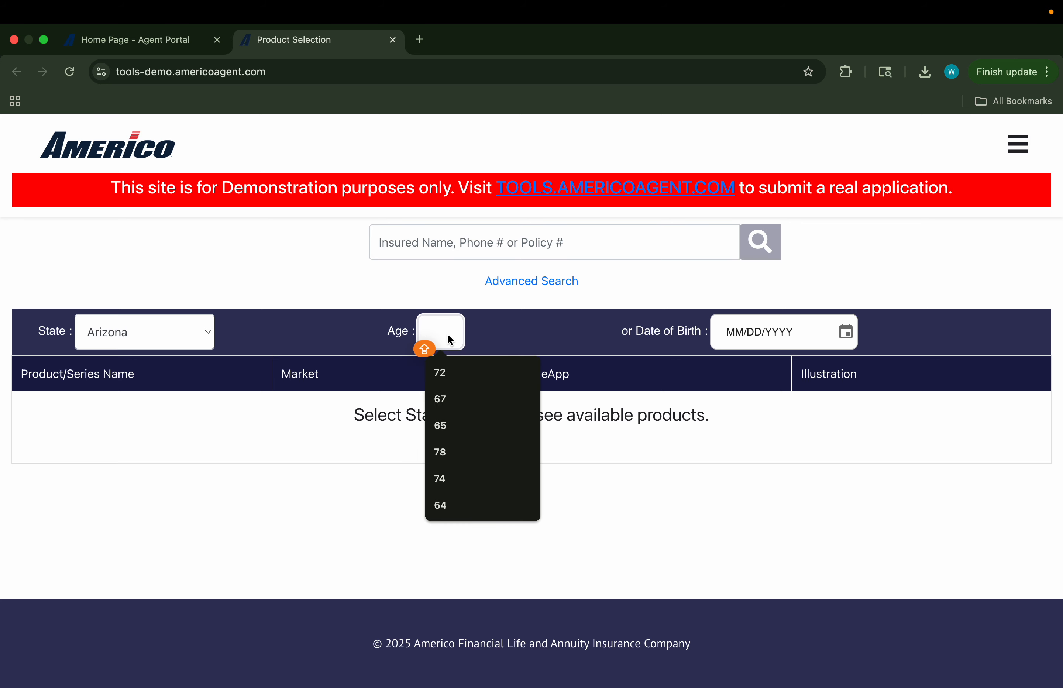
text(75)
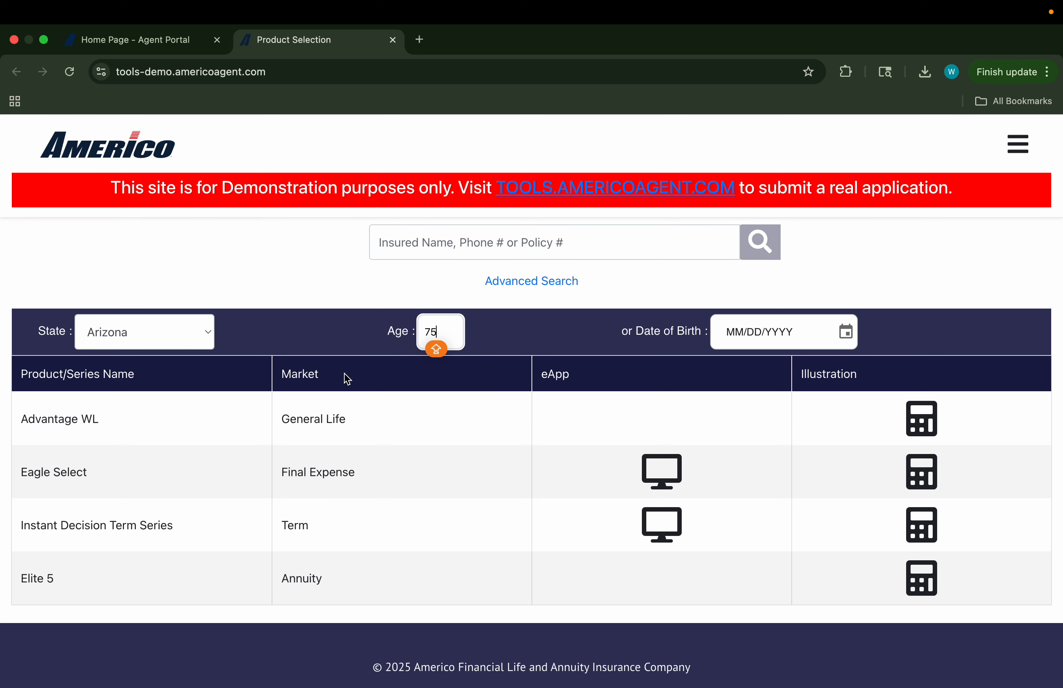
click(330, 338)
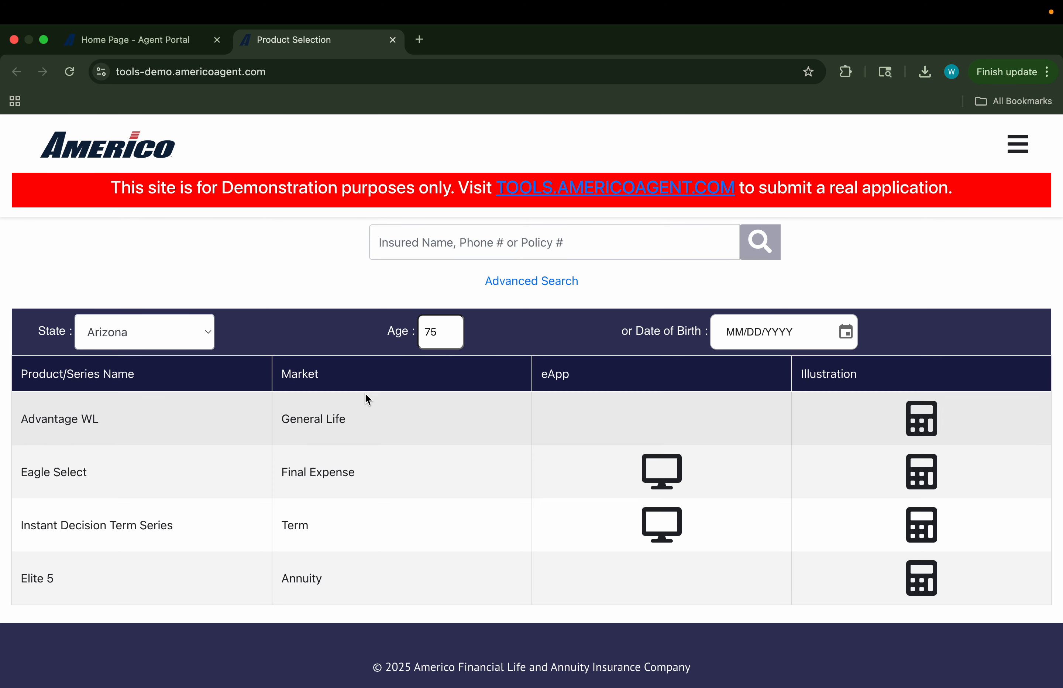
- Open the illustration for the Eagle Select final expense product
scroll(365, 396, down, 1)
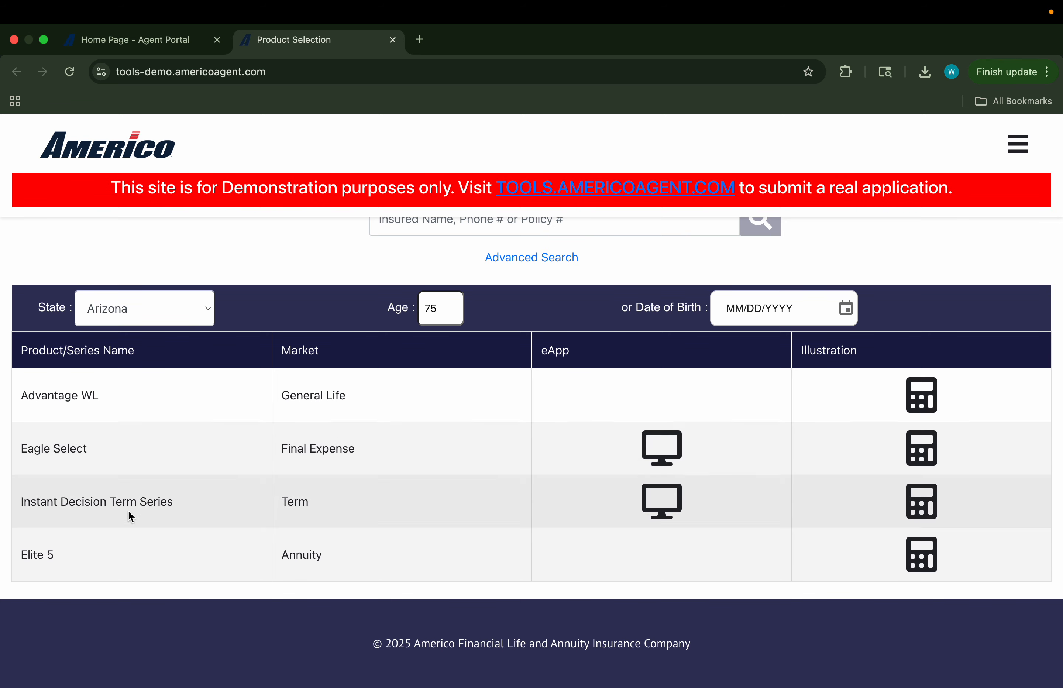
drag(19, 448, 392, 456)
click(355, 449)
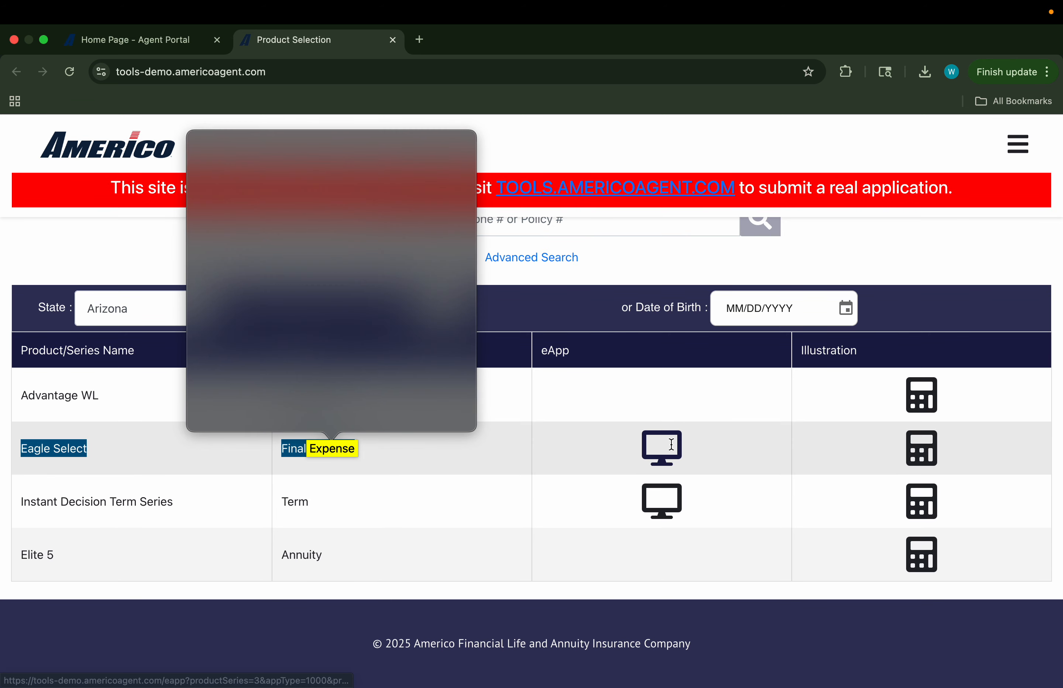
click(529, 446)
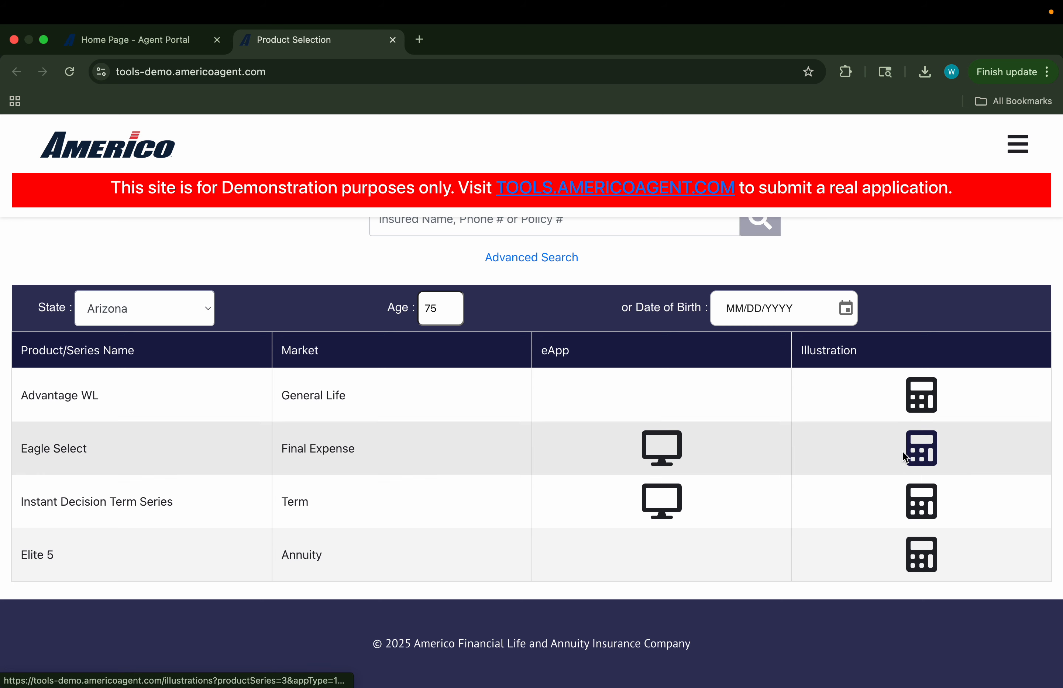
click(935, 440)
- Set the insured's gender to Female and keep nicotine use at No
scroll(589, 341, down, 3)
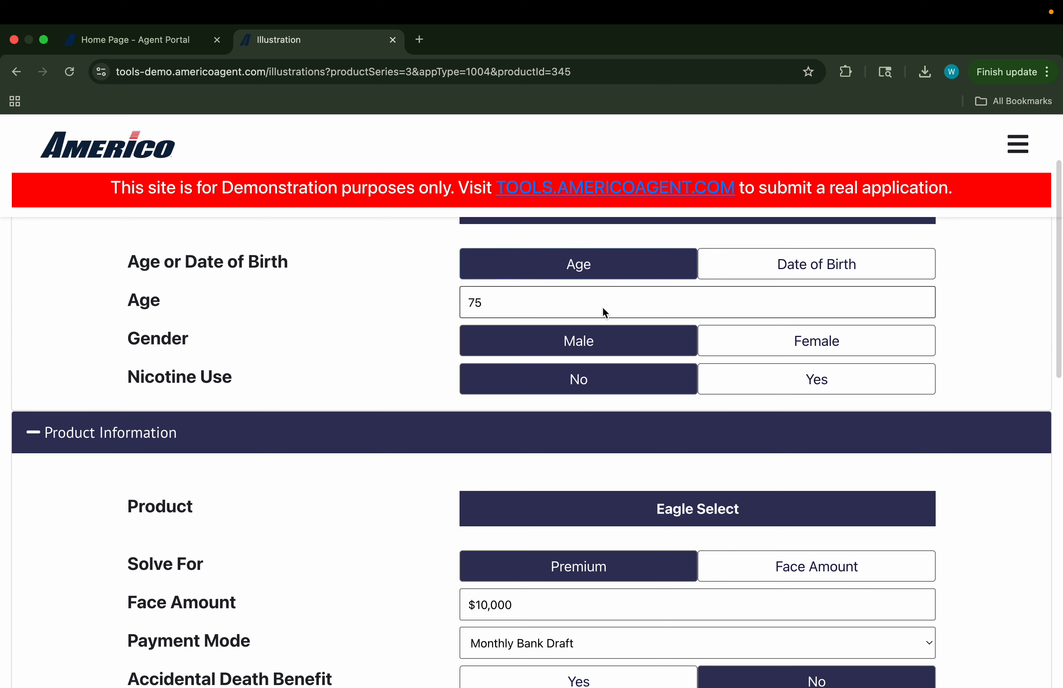
scroll(600, 310, up, 1)
scroll(597, 448, down, 1)
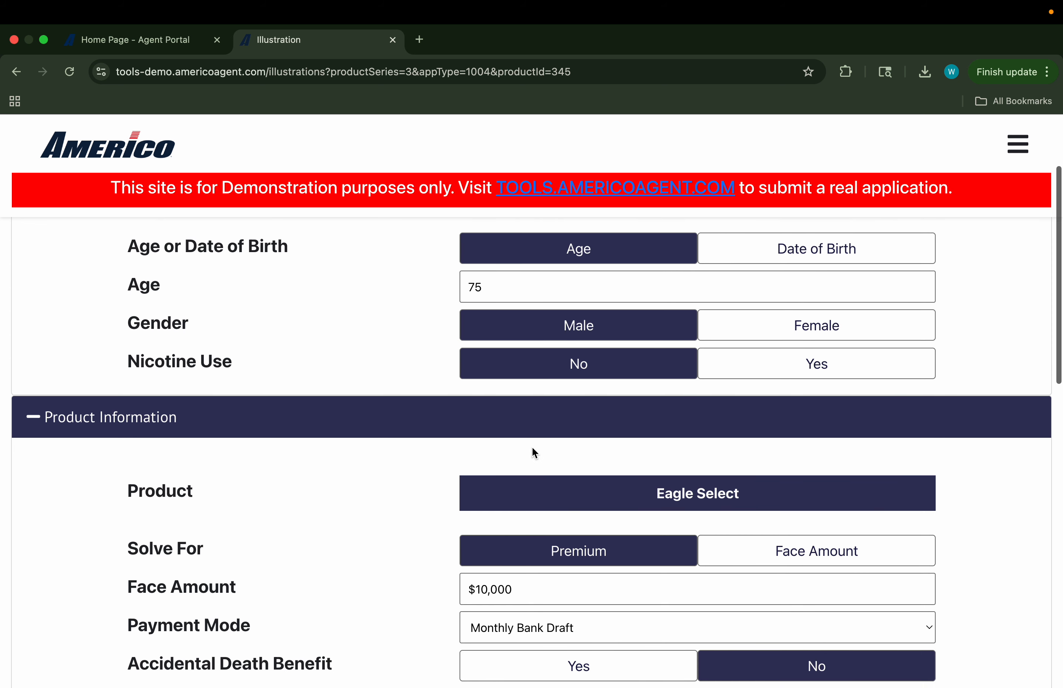
click(765, 329)
click(834, 374)
click(645, 371)
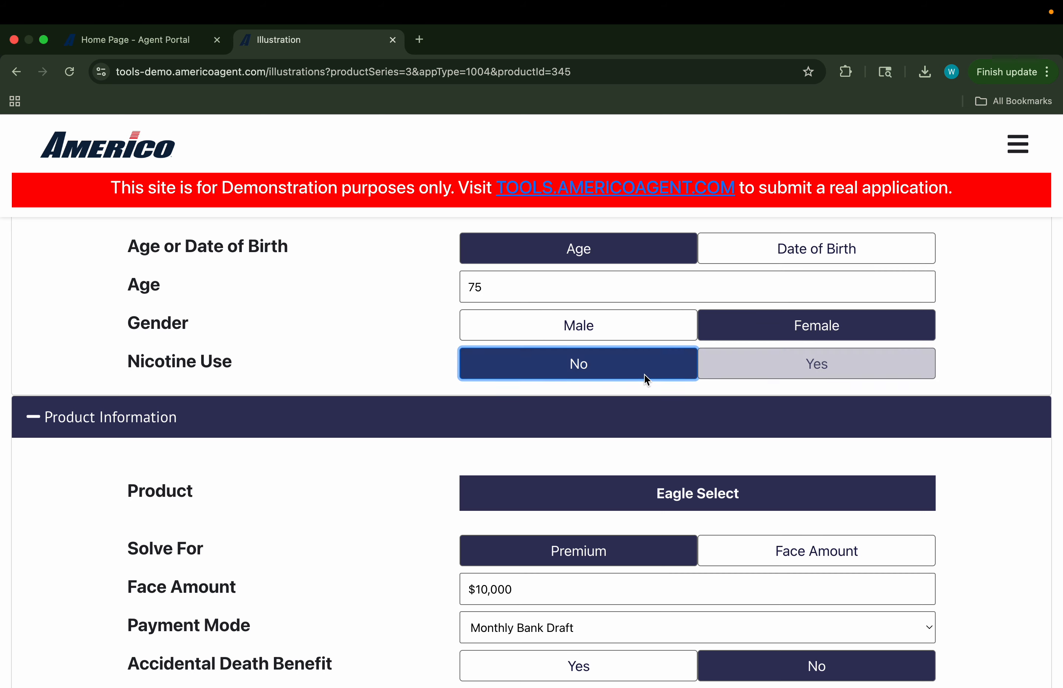
- Set the Eagle Select face amount to $20,000 and check the recalculated total premium
scroll(644, 374, down, 6)
click(568, 399)
scroll(568, 398, down, 1)
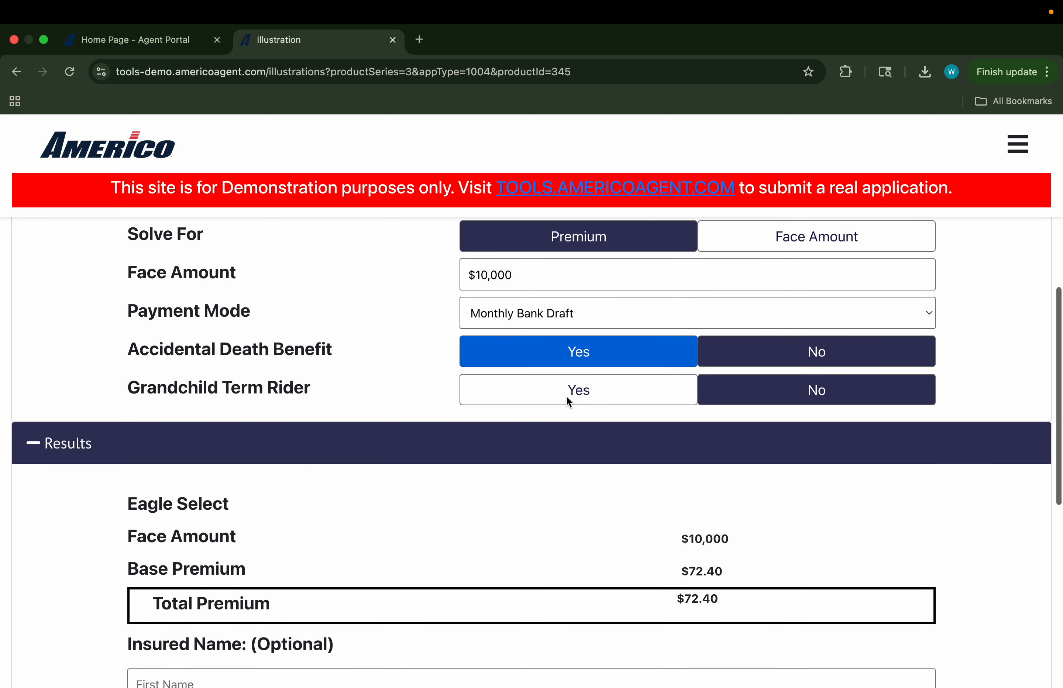
click(535, 269)
text($2)
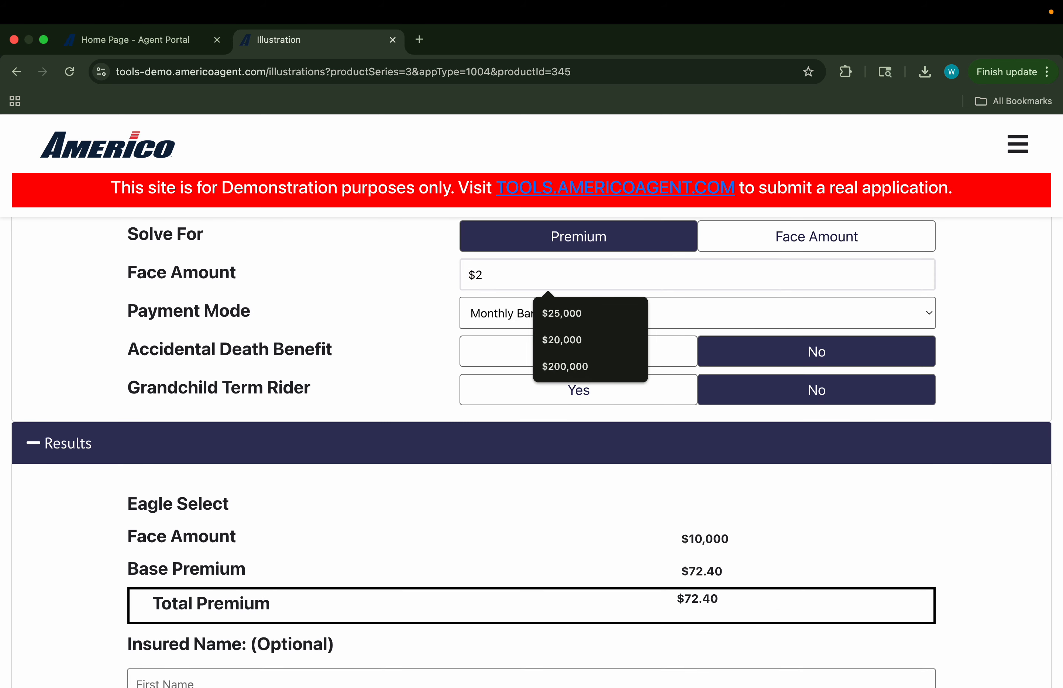
text(0,000)
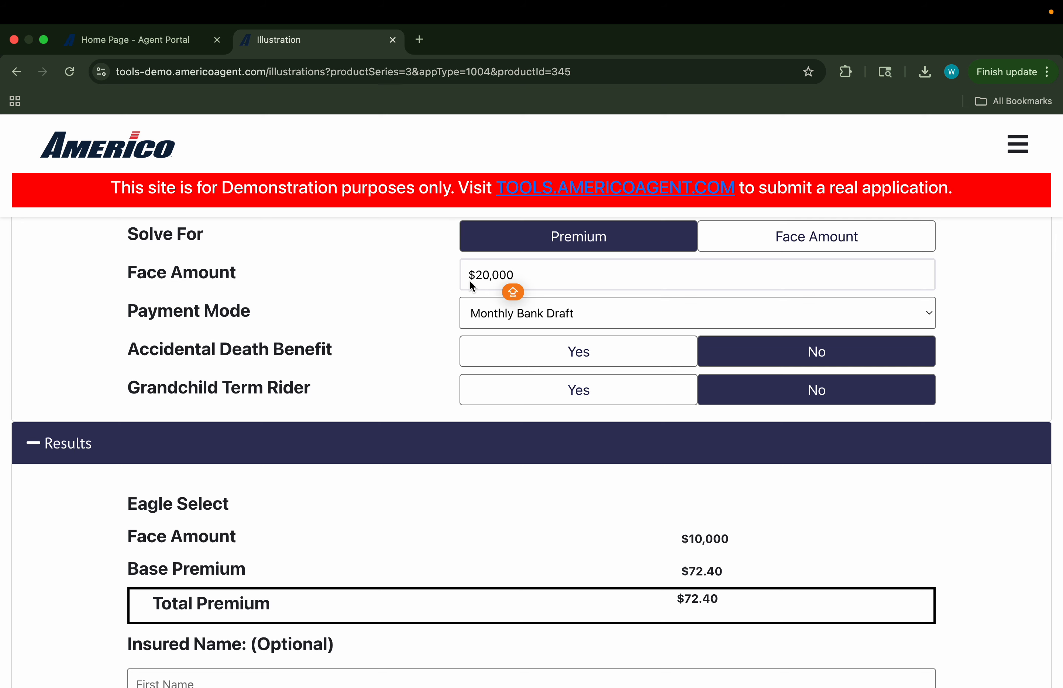
click(439, 306)
scroll(538, 374, down, 2)
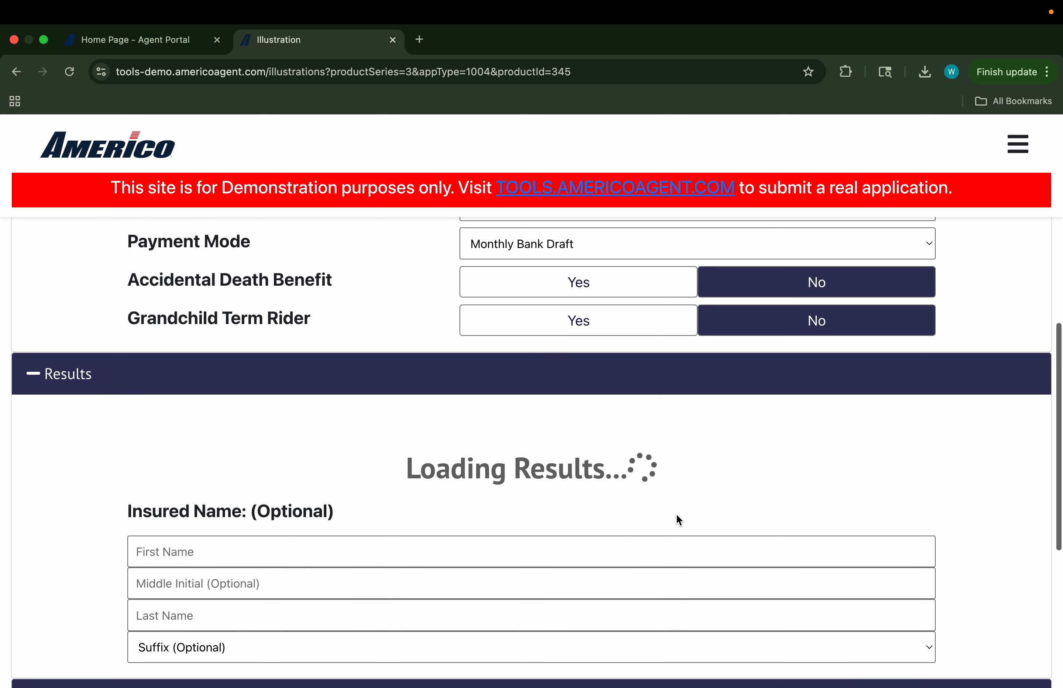
drag(676, 535, 841, 528)
click(764, 547)
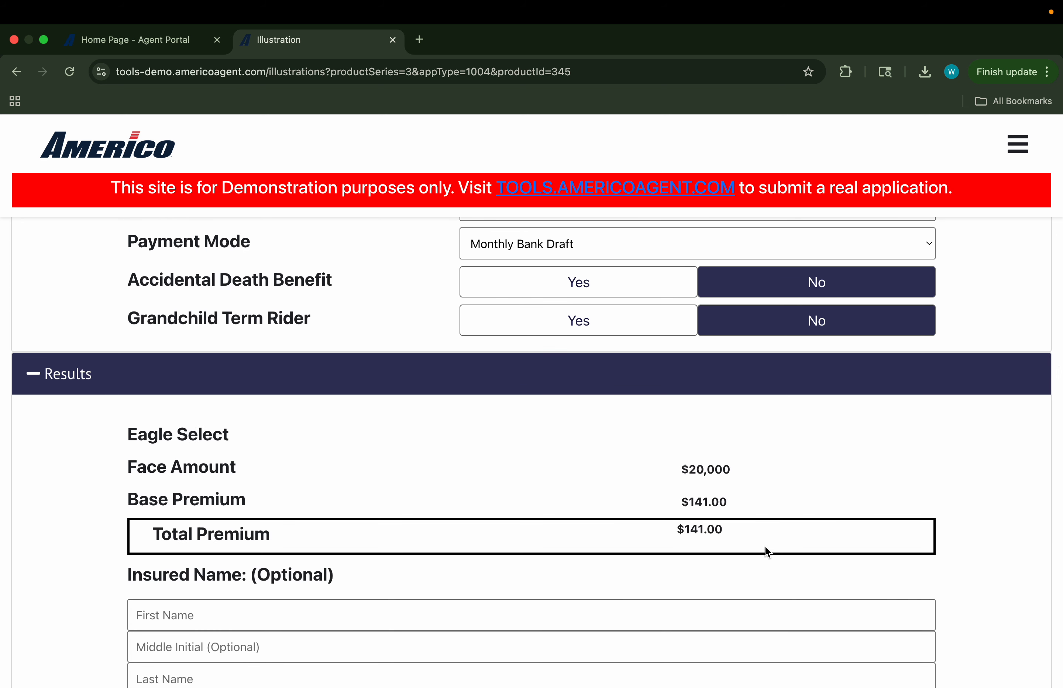
- Add the Accidental Death Benefit to the quote and highlight the new total premium in the results
scroll(766, 551, up, 1)
scroll(419, 336, up, 1)
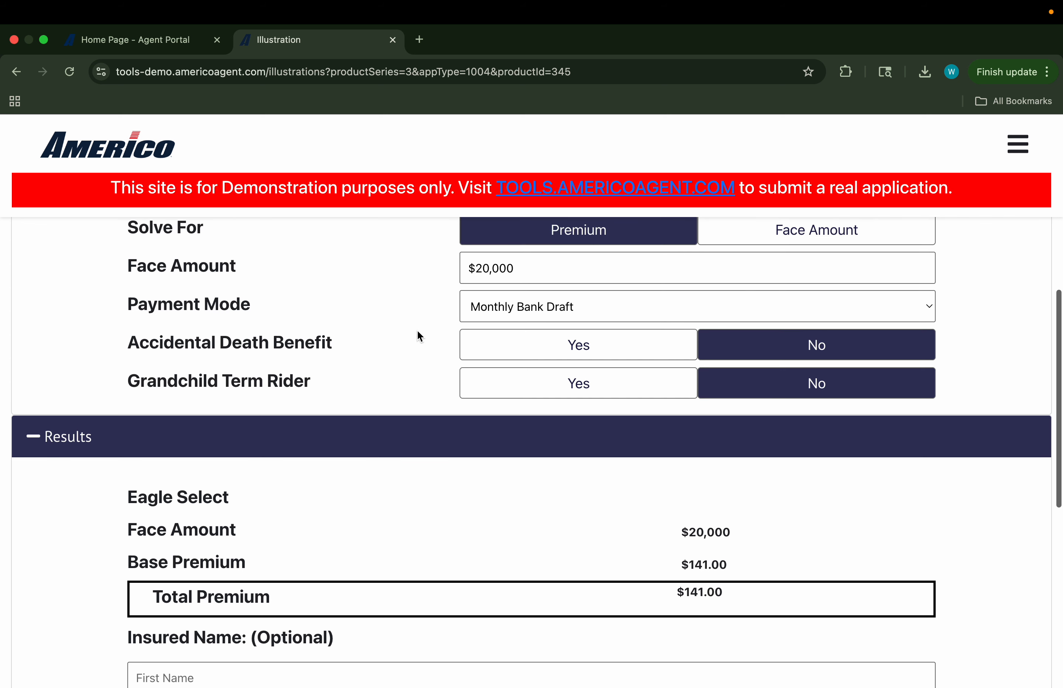
click(538, 345)
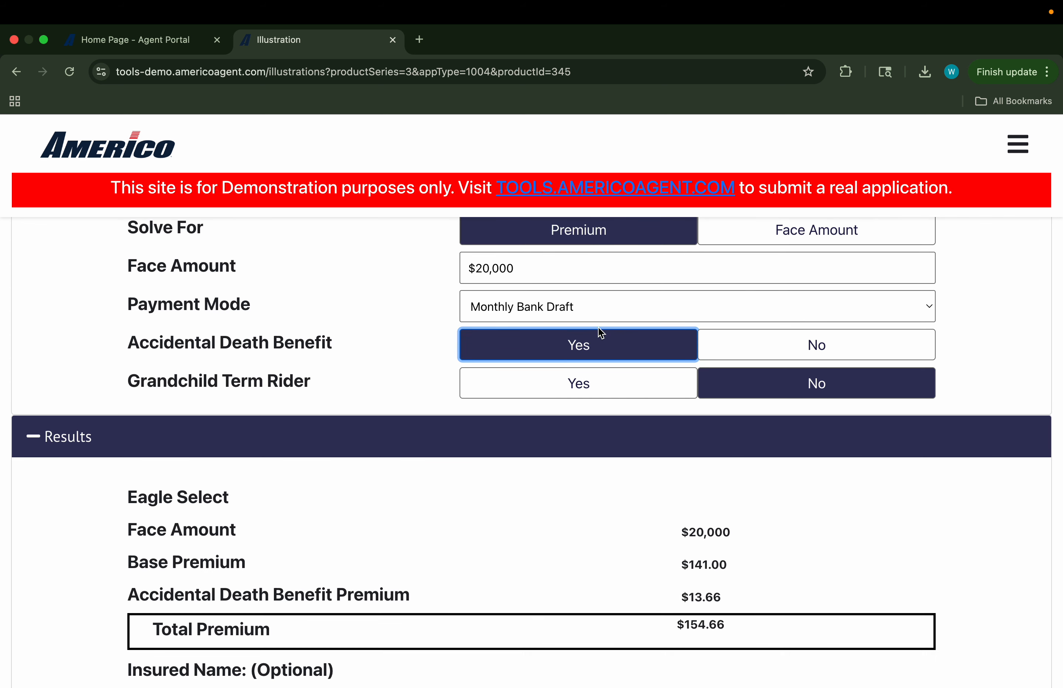
scroll(625, 464, down, 5)
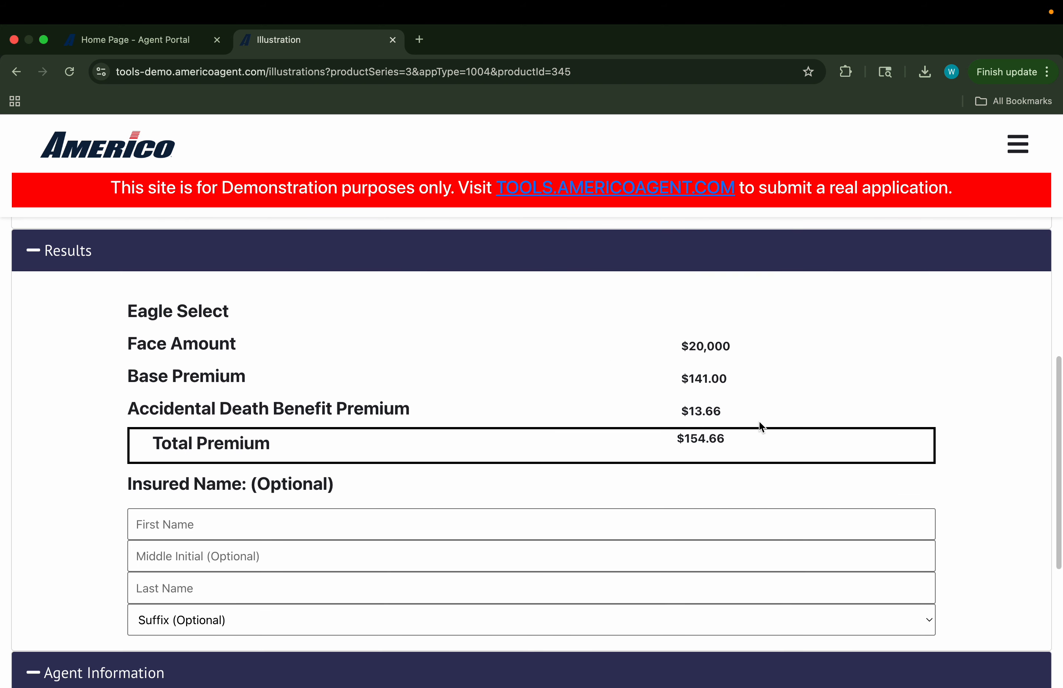
drag(734, 447, 580, 456)
scroll(625, 439, up, 2)
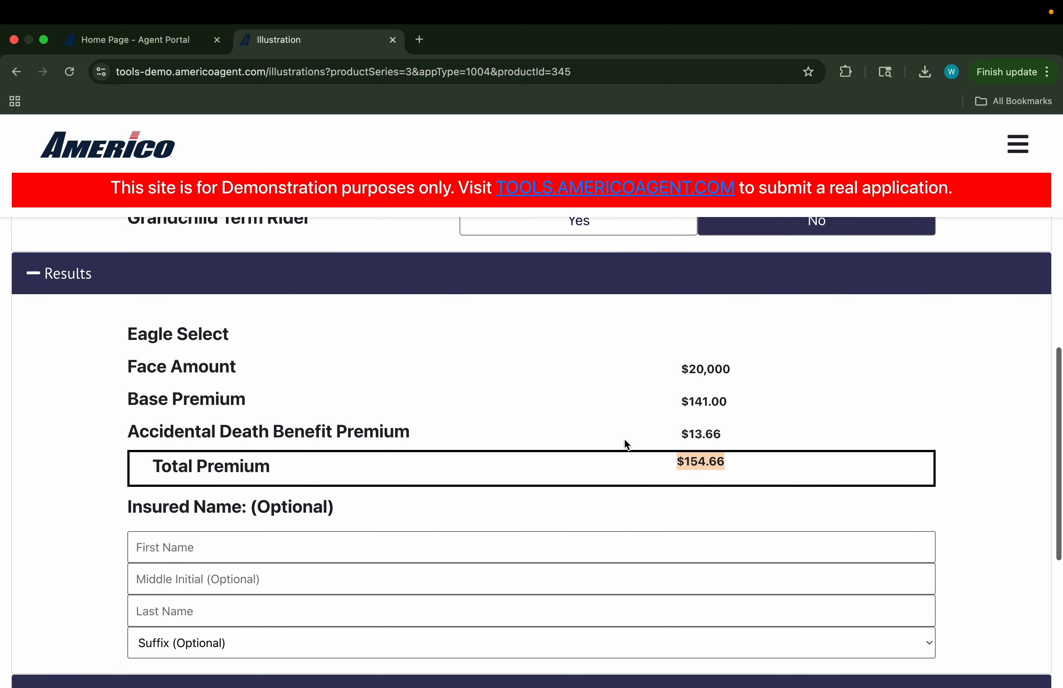
- Review the Accidental Death Benefit selection alongside the quote's face amount and premium breakdown
click(619, 438)
scroll(619, 438, up, 4)
scroll(620, 438, down, 2)
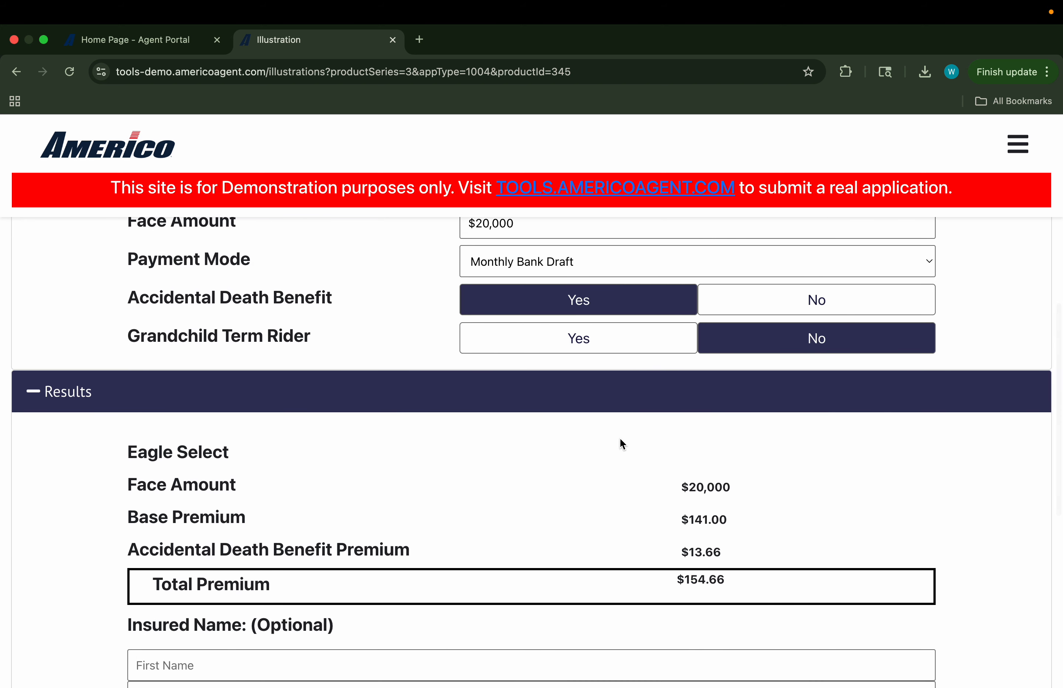
scroll(621, 442, up, 1)
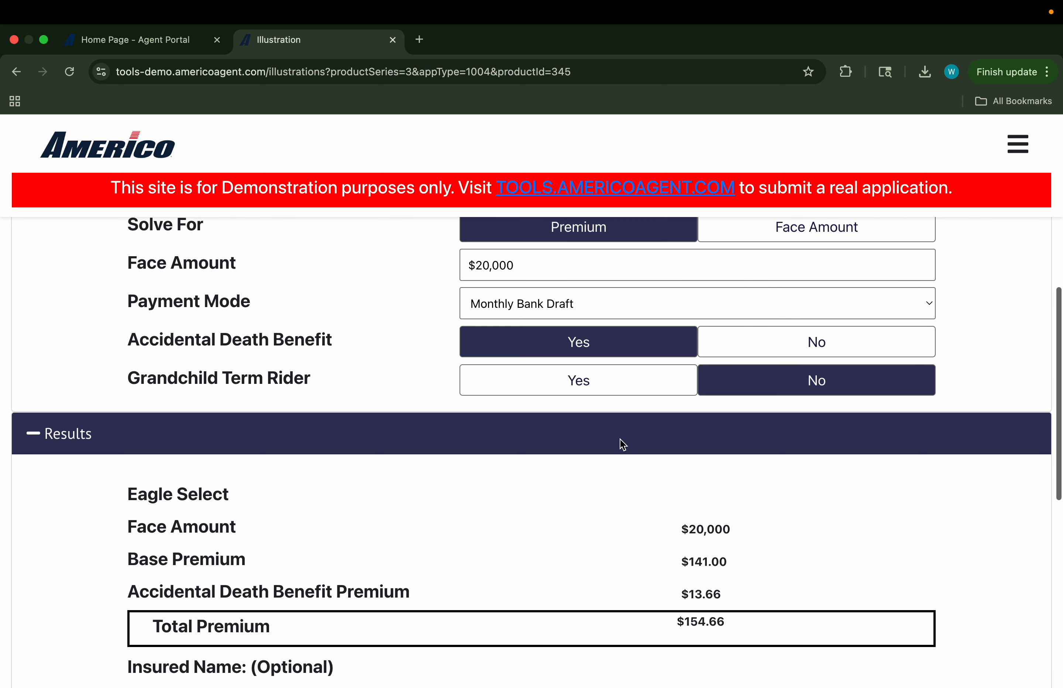
scroll(524, 366, up, 1)
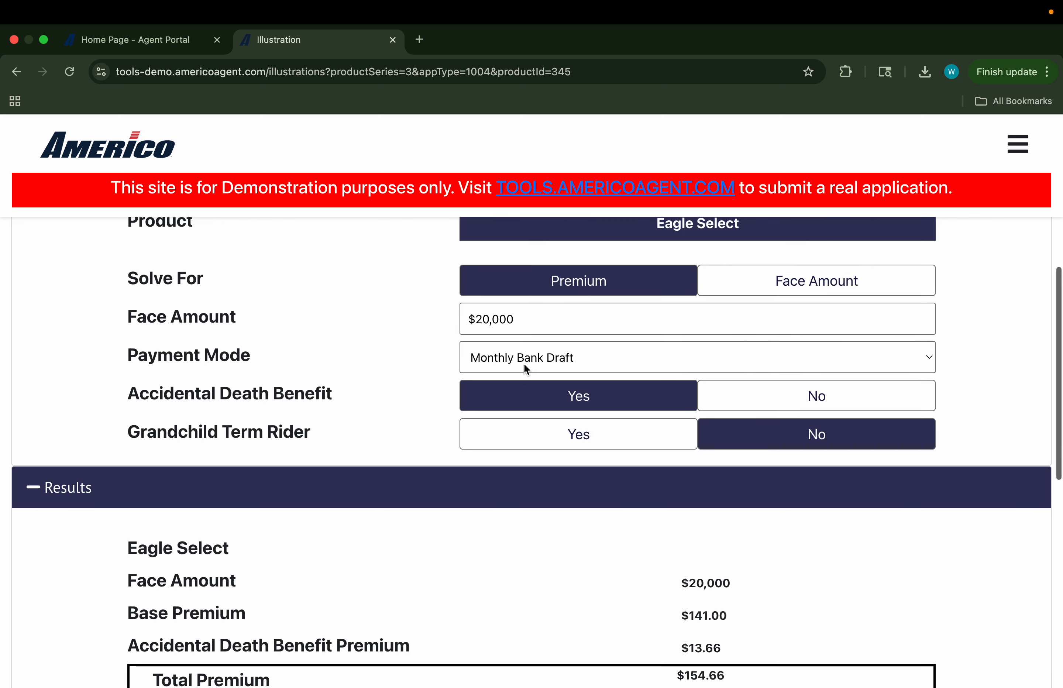
scroll(524, 367, down, 1)
click(524, 368)
scroll(525, 367, down, 1)
scroll(524, 369, up, 1)
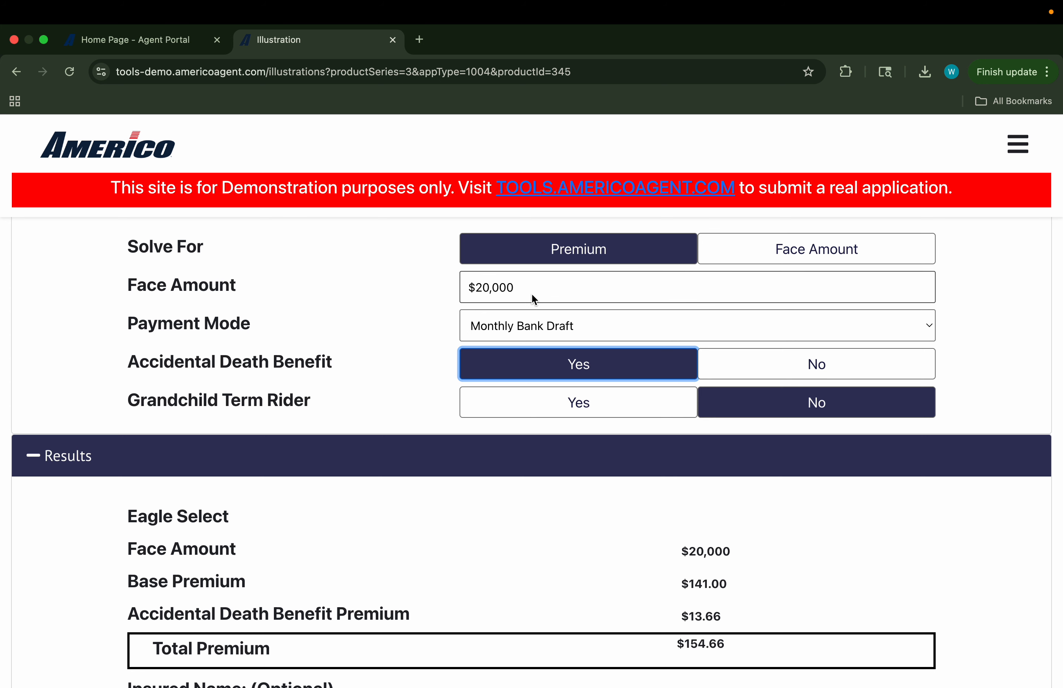
scroll(440, 330, down, 2)
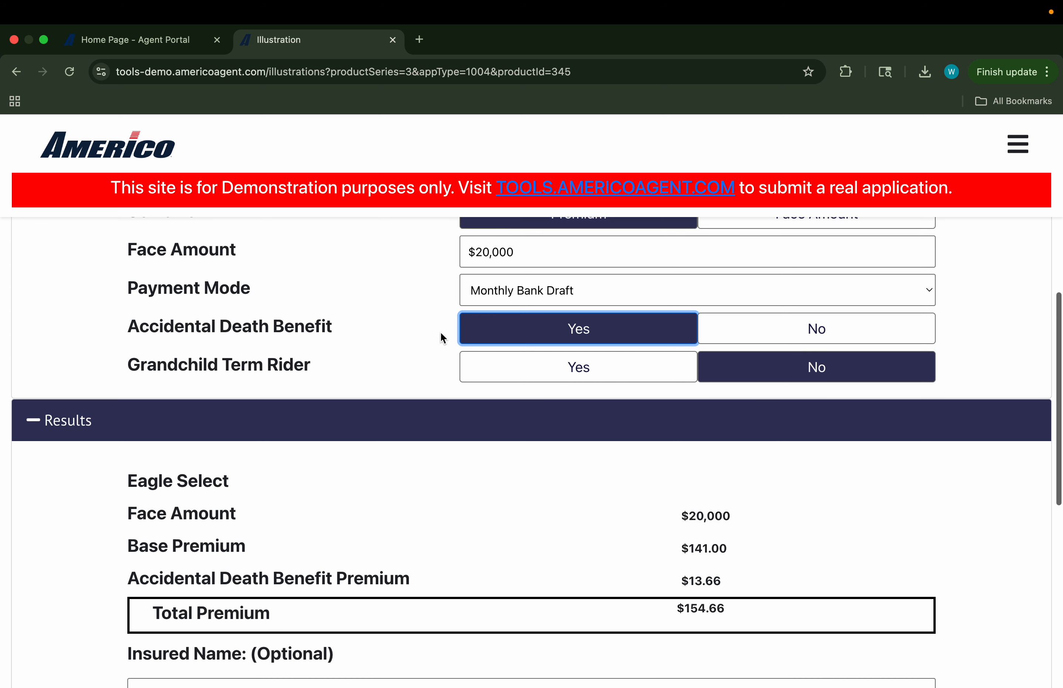
- Examine the quote's face amount, the premium results and the insured's details without changing them
click(472, 254)
drag(469, 252, 544, 251)
click(534, 253)
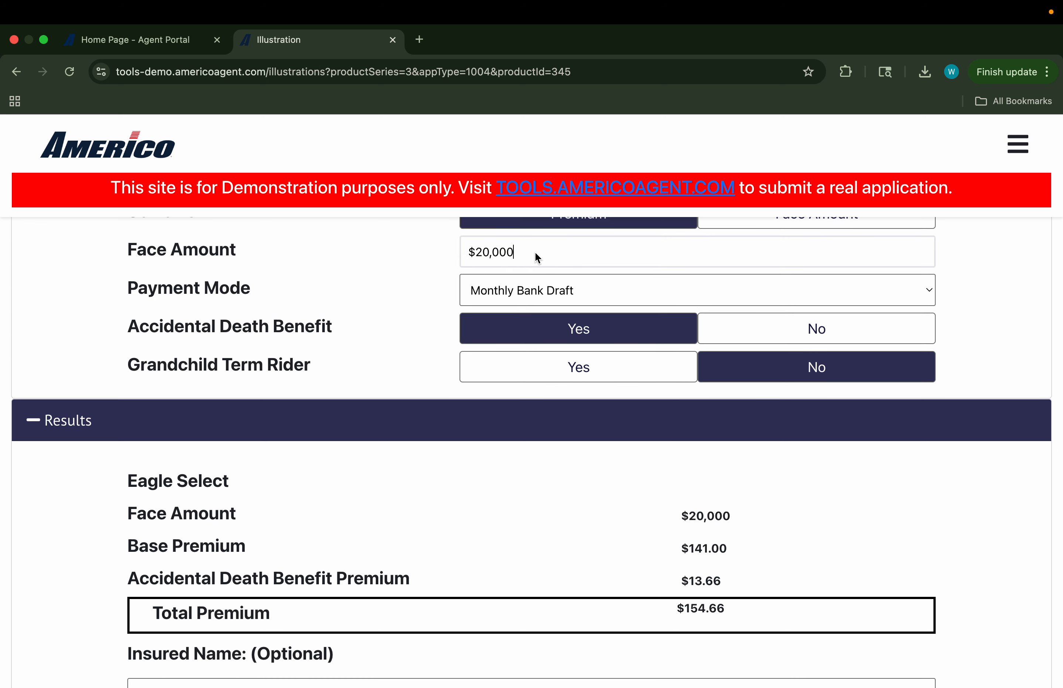
click(480, 333)
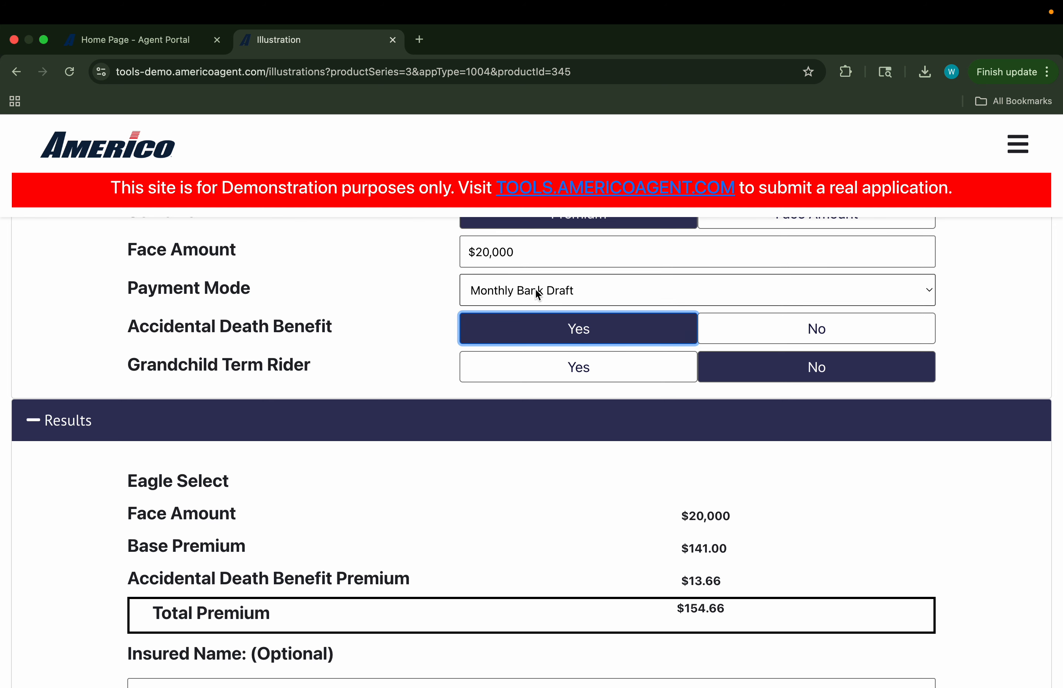
drag(532, 254, 456, 253)
click(443, 270)
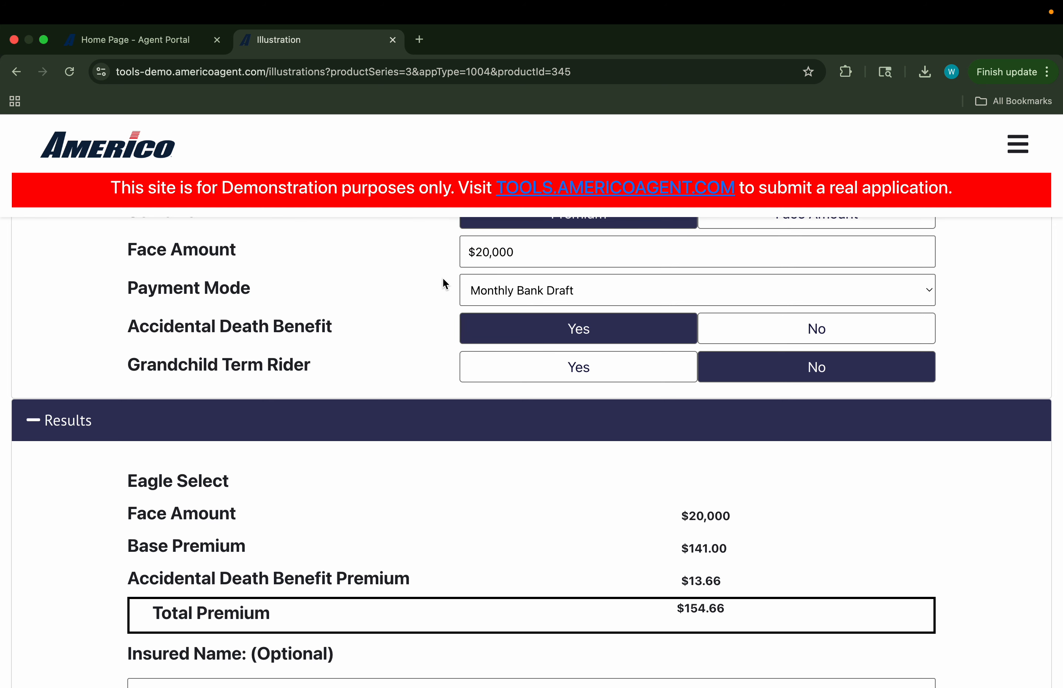
click(509, 252)
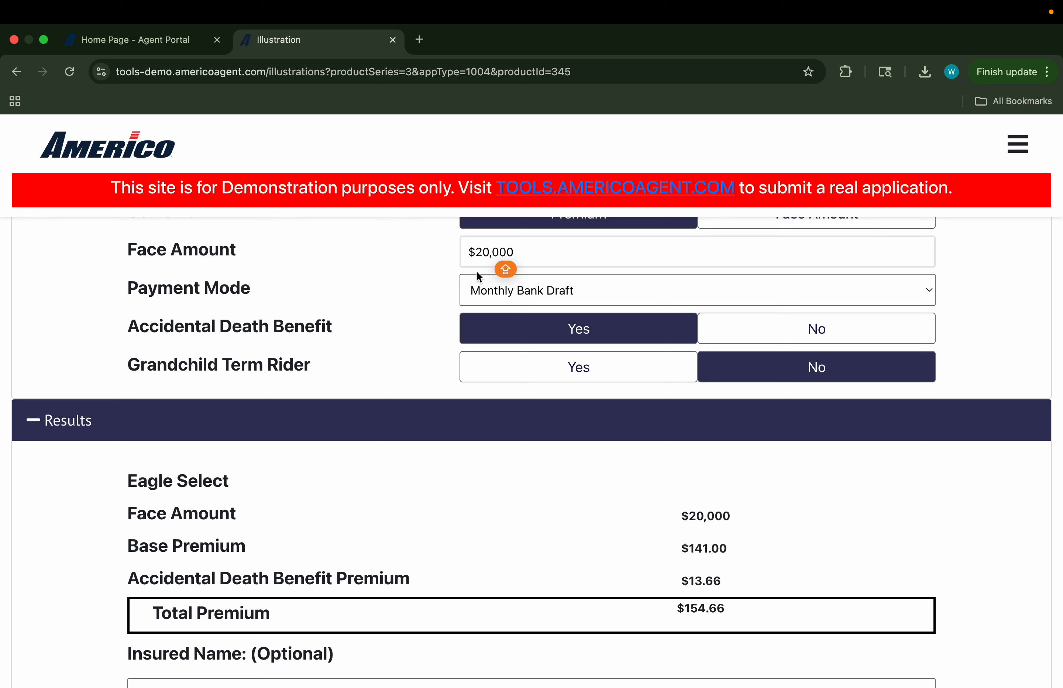
click(436, 311)
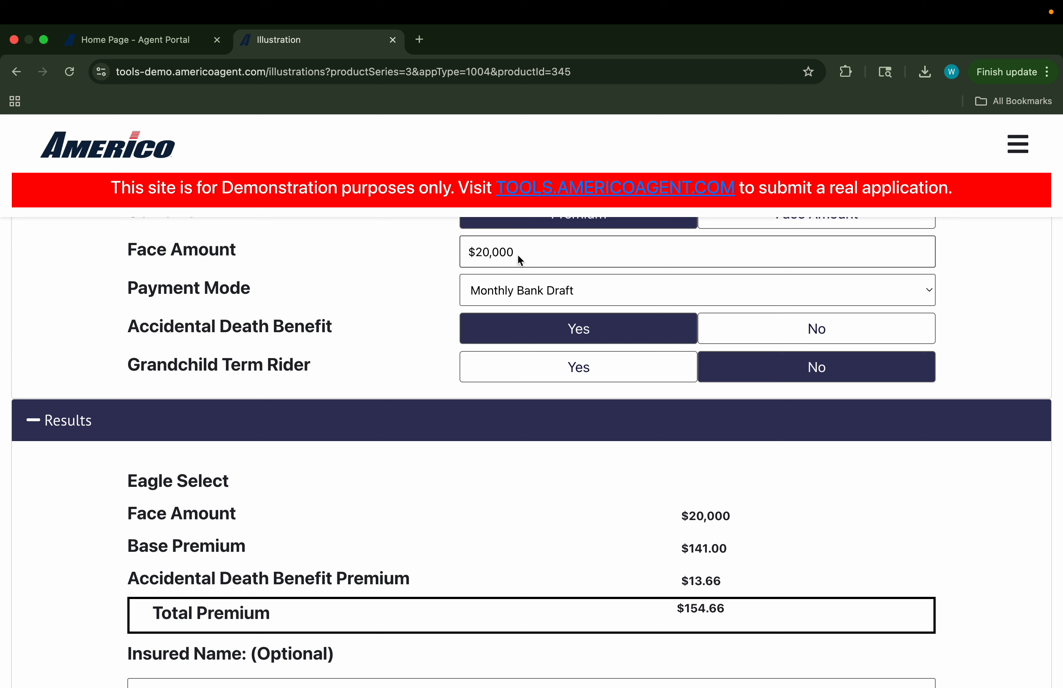
drag(517, 254, 454, 253)
click(541, 256)
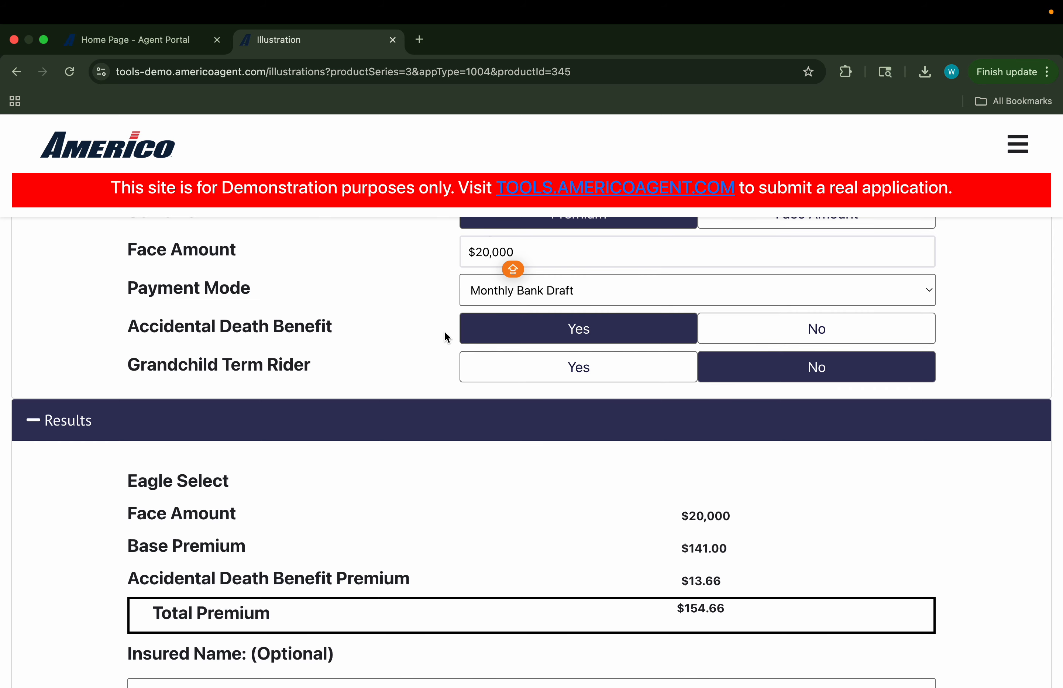
scroll(510, 395, down, 4)
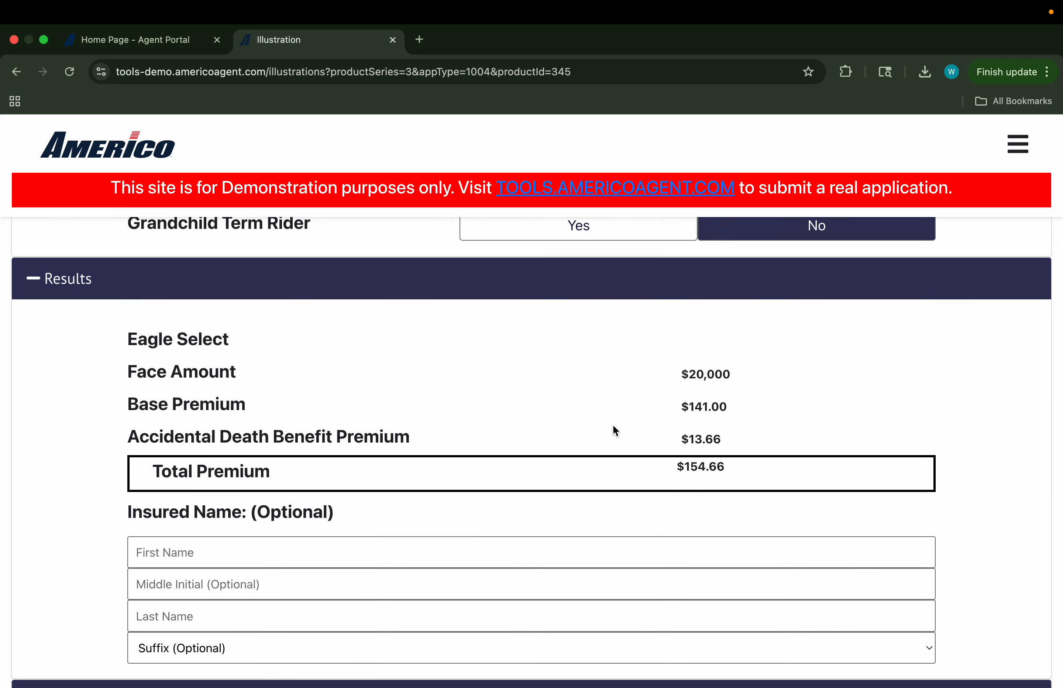
scroll(671, 507, up, 10)
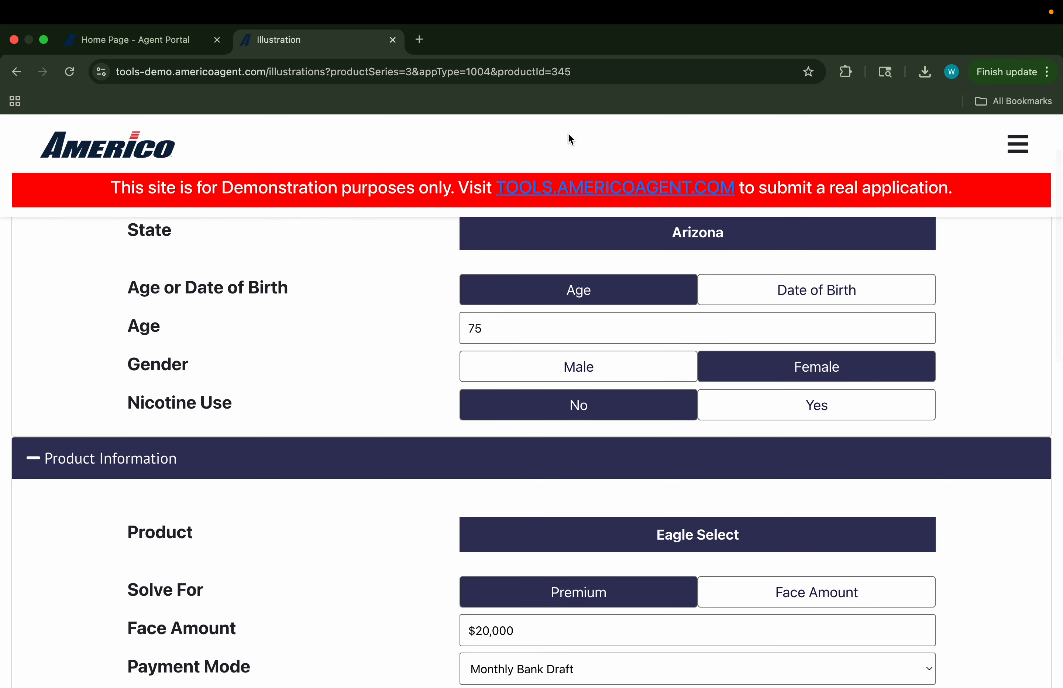
- Return to the product selection page and list the products available for Arizona at age 70
click(17, 72)
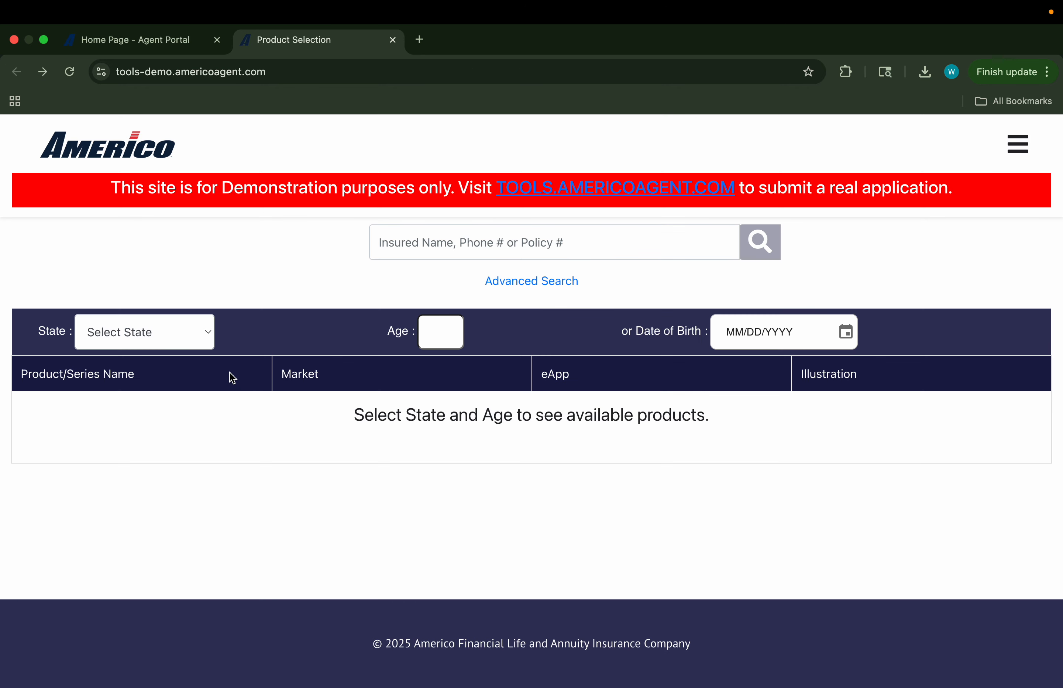
click(177, 330)
click(174, 409)
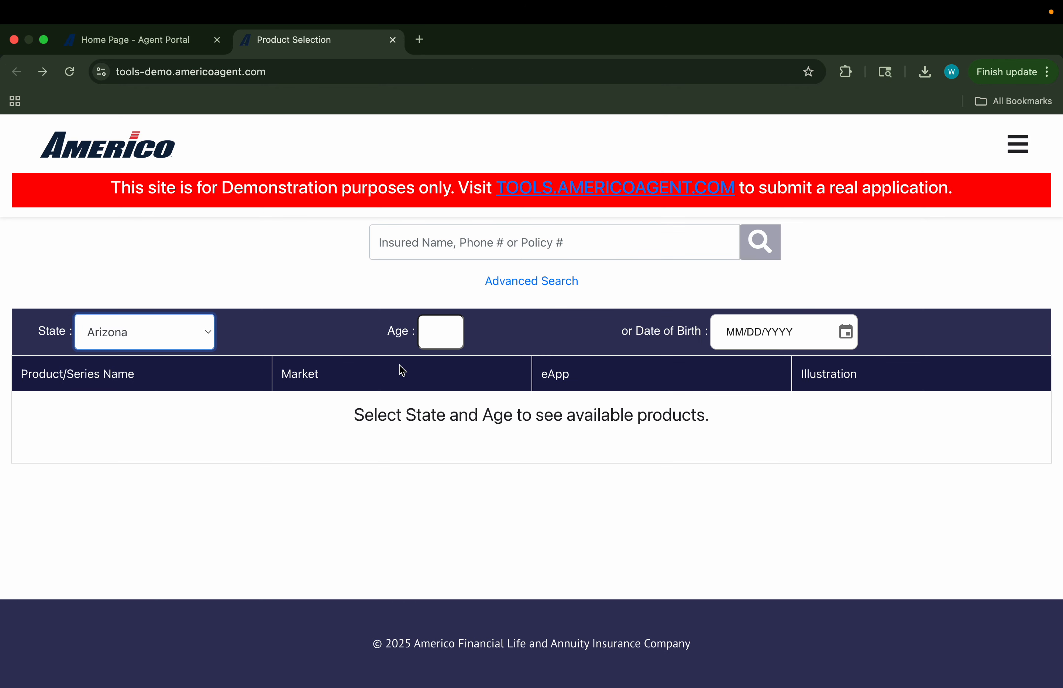
click(423, 344)
text(70)
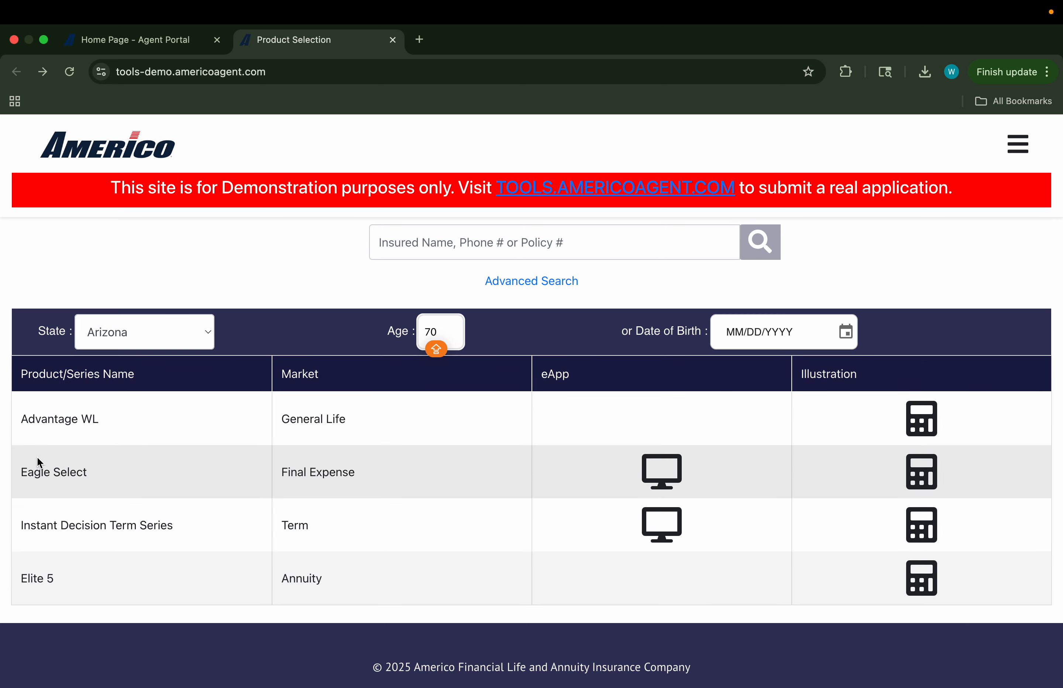
- Start the Eagle Select final expense eApp and look over the application's list of sections
drag(34, 463, 359, 459)
click(350, 474)
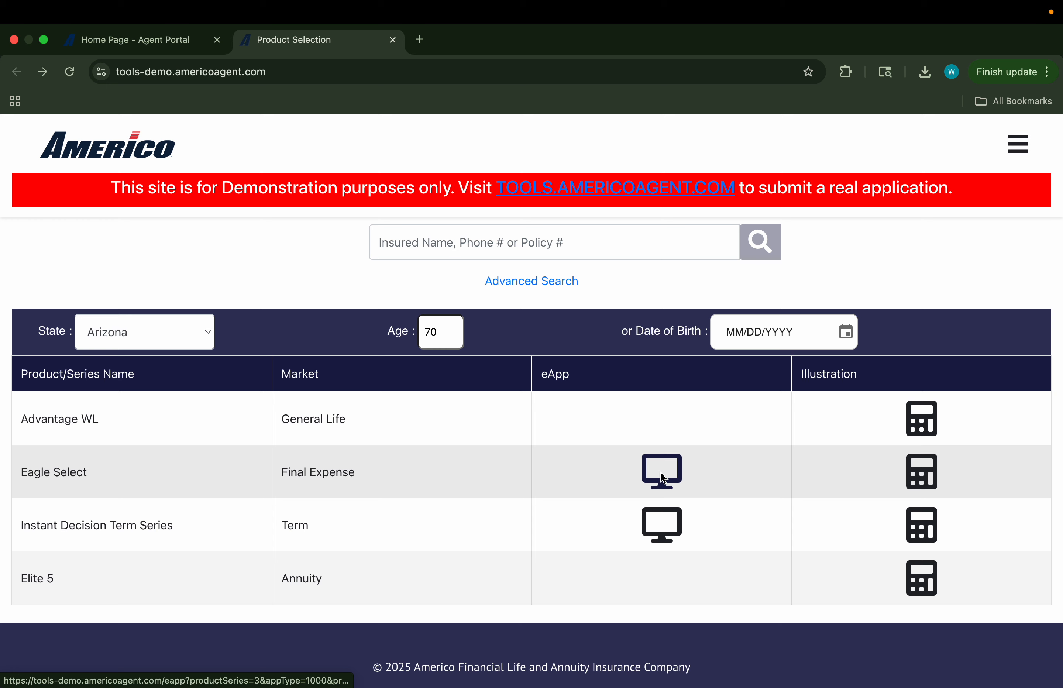
click(660, 472)
scroll(660, 472, down, 1)
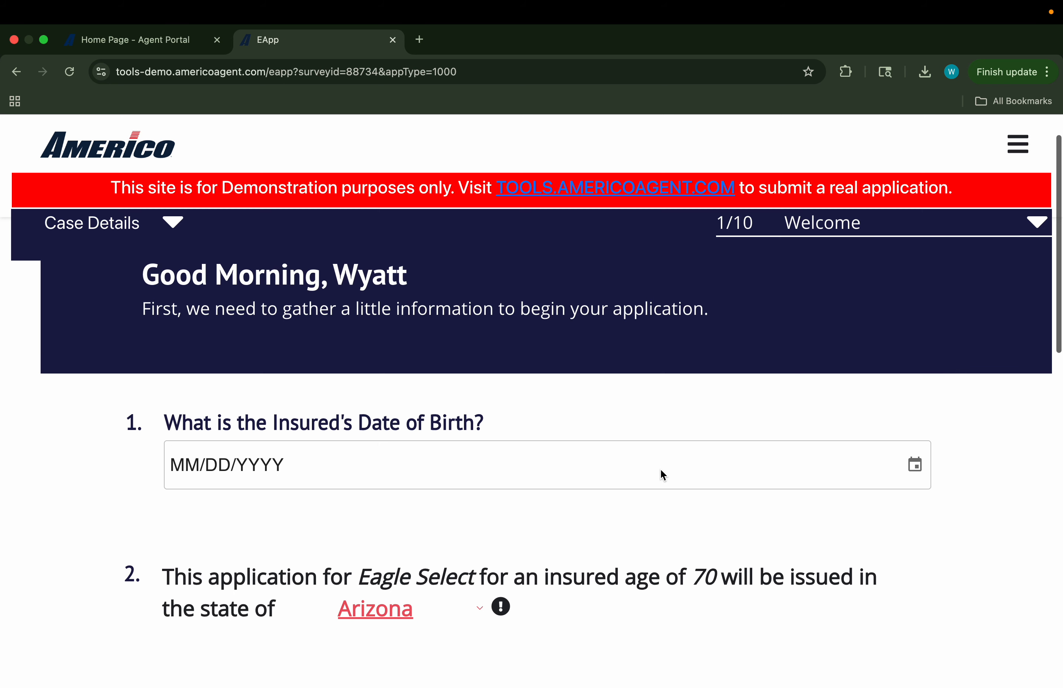
click(831, 223)
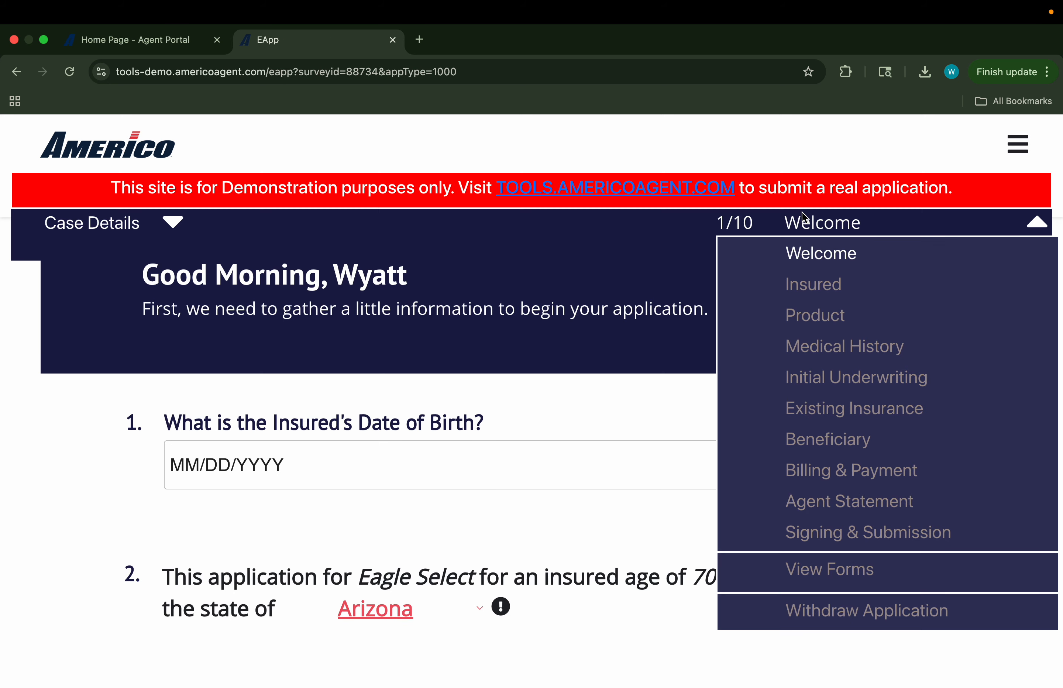
click(625, 406)
- Answer that the meeting with the proposed insured is Remote and that no online-only bank will pay premiums
scroll(454, 455, down, 3)
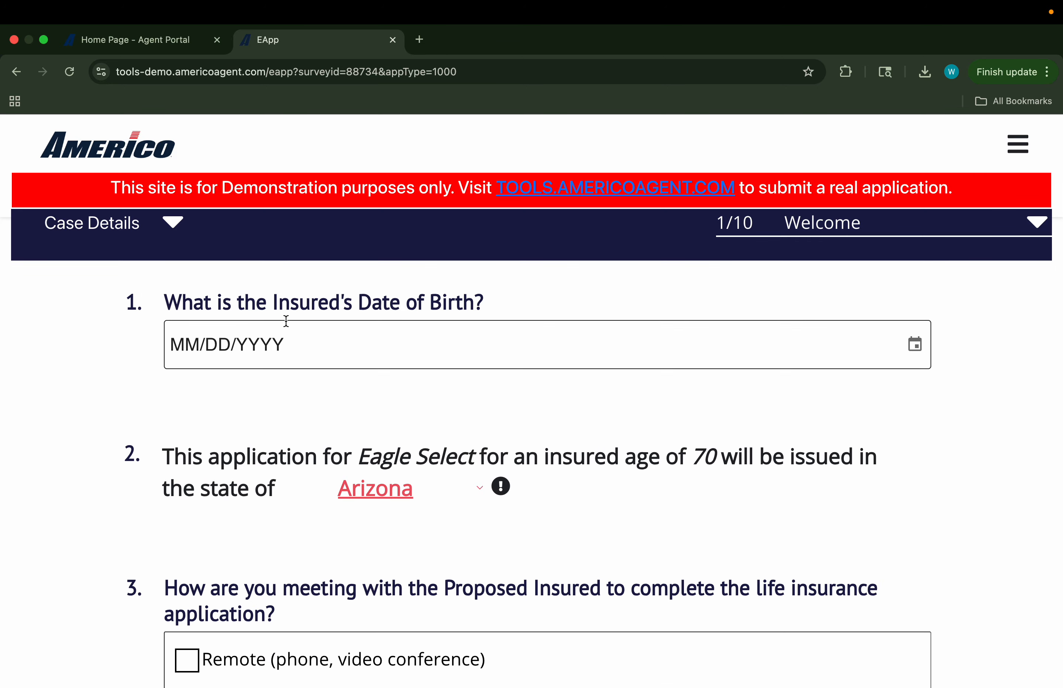
scroll(336, 340, down, 6)
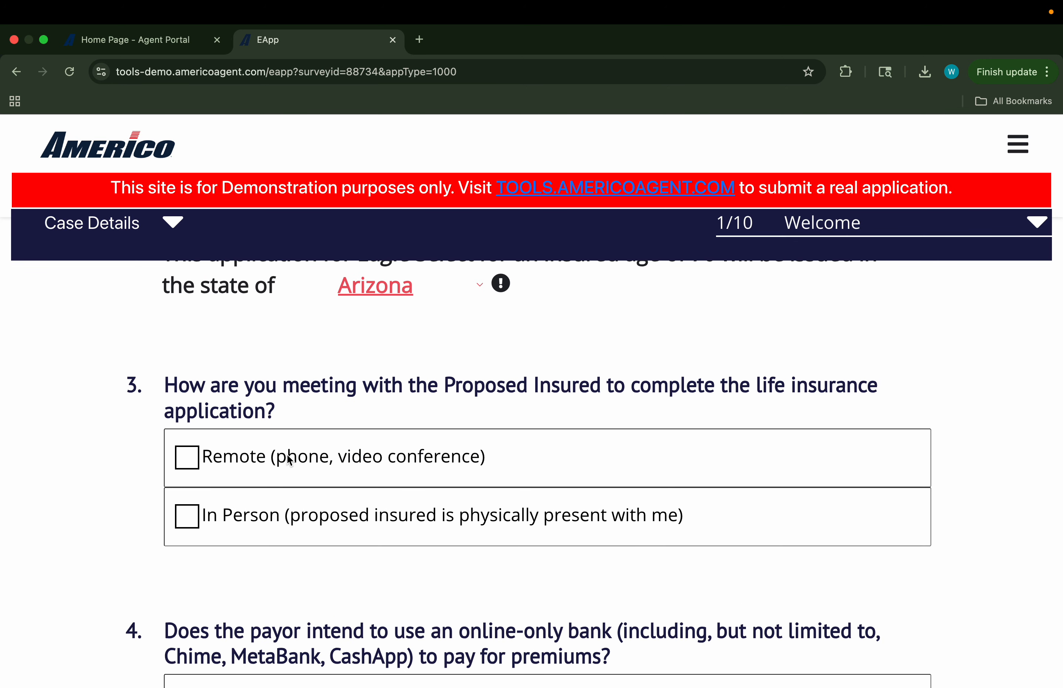
click(288, 457)
scroll(289, 465, down, 2)
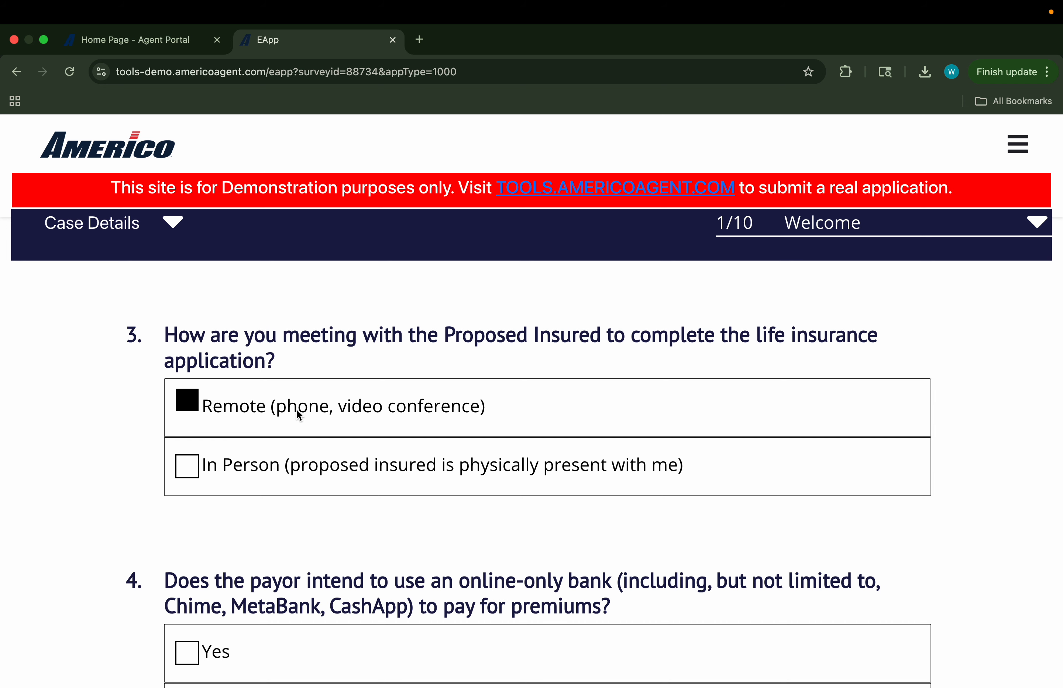
scroll(278, 475, down, 6)
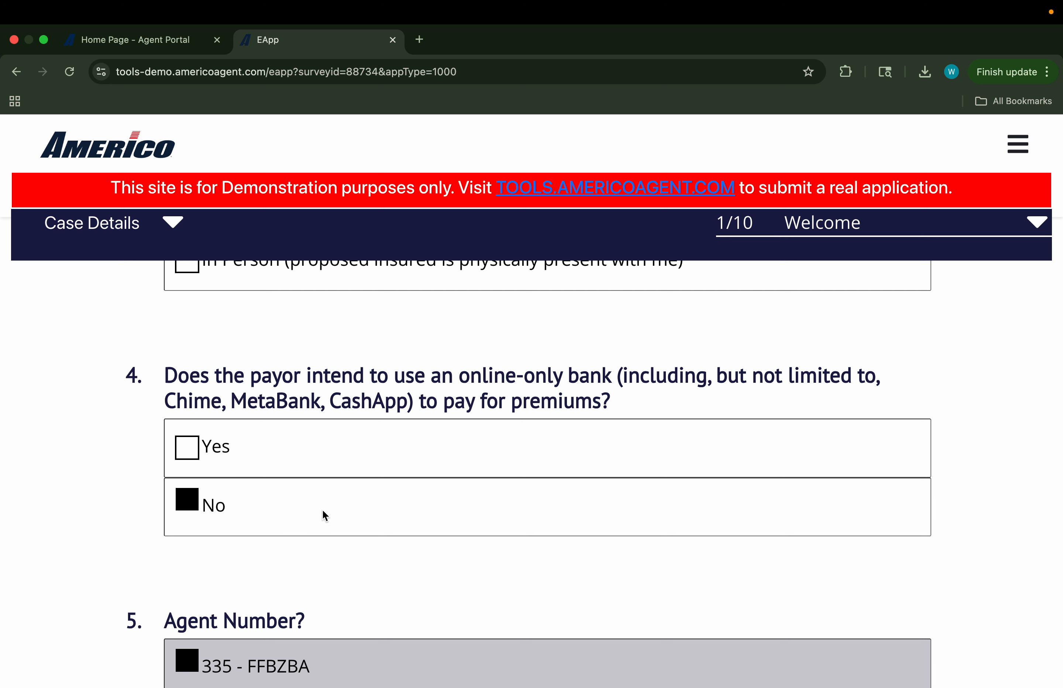
scroll(321, 509, down, 3)
scroll(639, 576, down, 4)
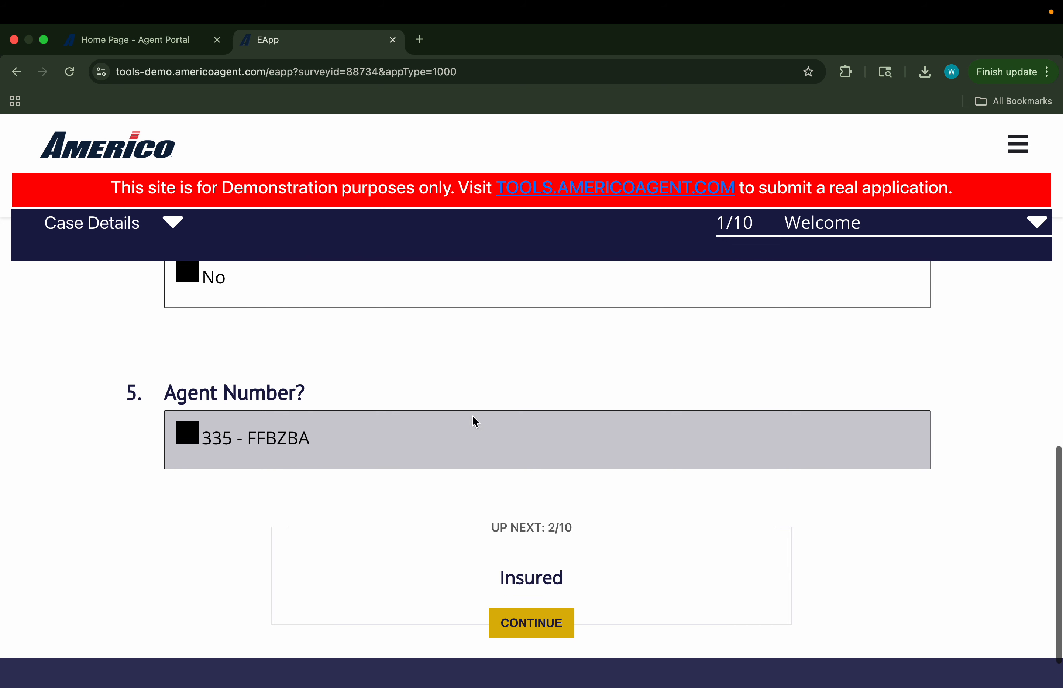
- Try Yes for the online-only bank question, examine the payment restrictions, and set the answer back to No
scroll(469, 428, up, 8)
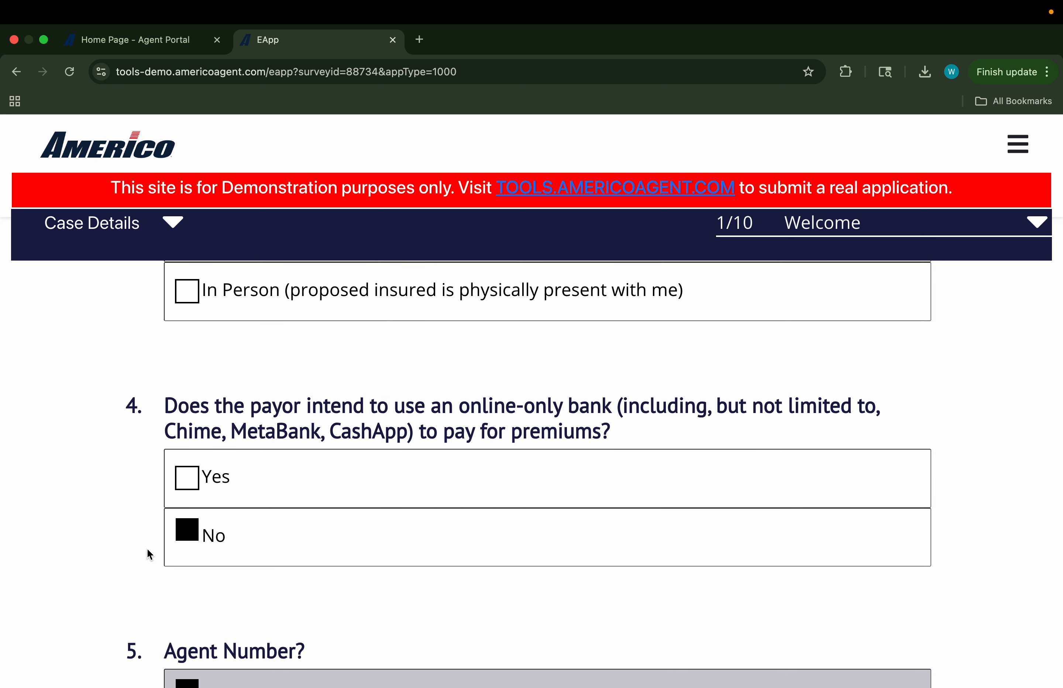
click(186, 479)
scroll(368, 579, down, 4)
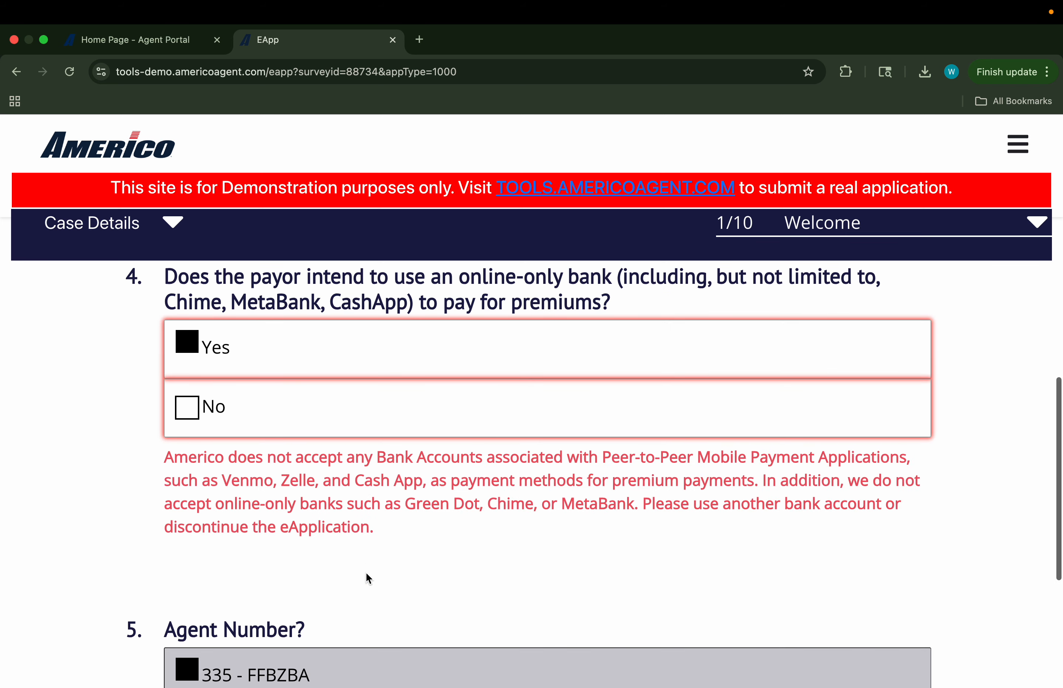
drag(379, 534, 154, 465)
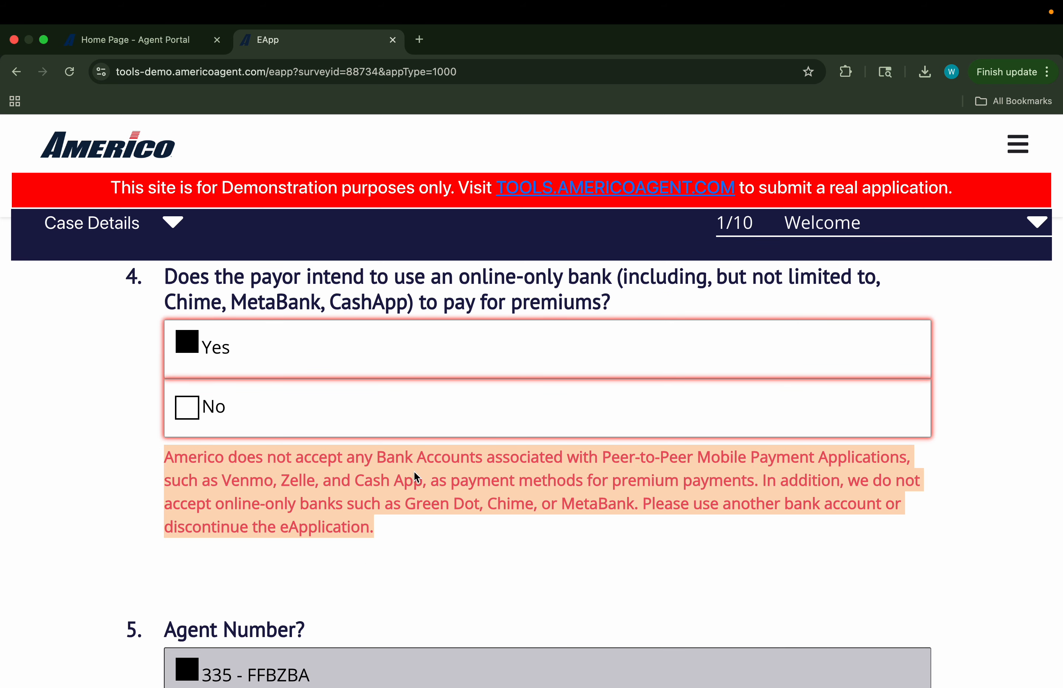
click(405, 531)
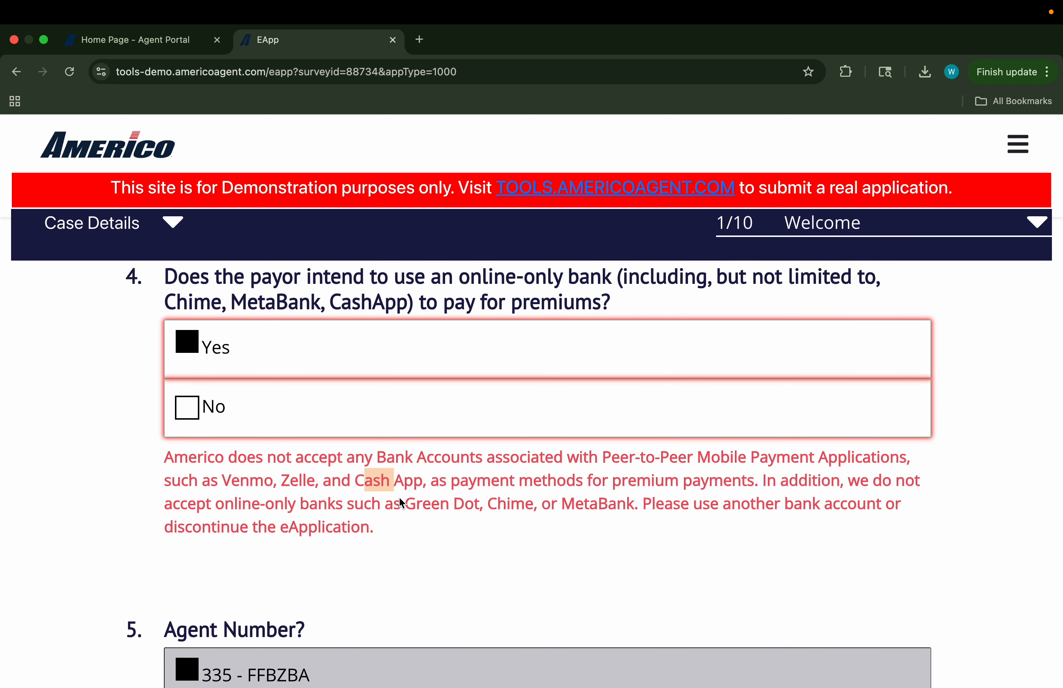
drag(417, 503, 510, 494)
click(428, 513)
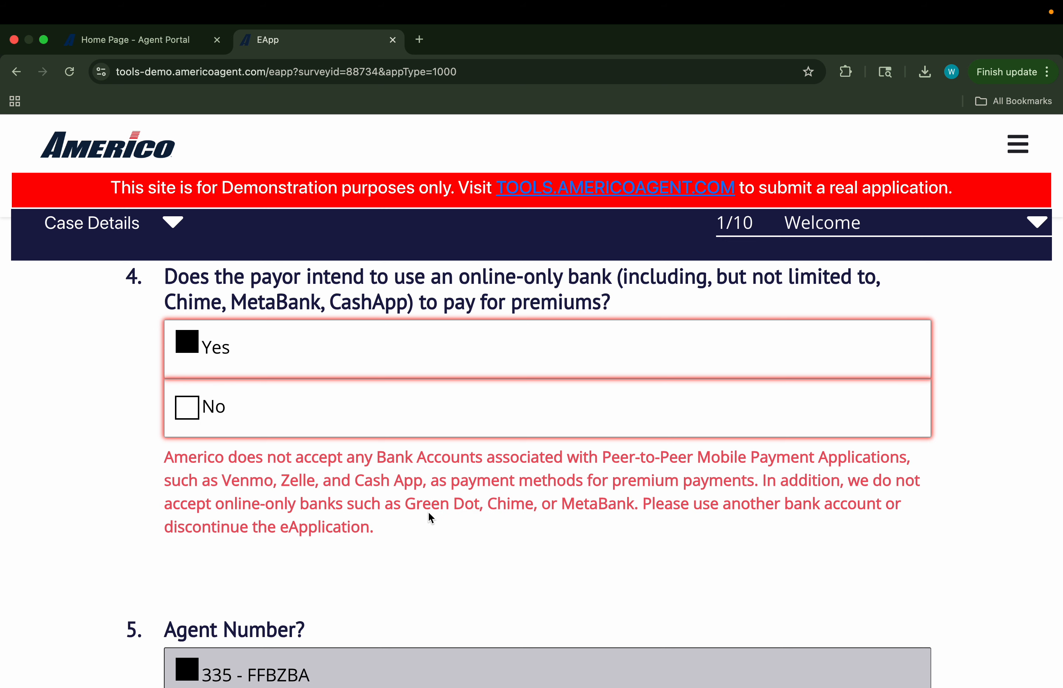
click(224, 404)
- Fill in the insured's date of birth on the Welcome section and continue to the Insured section
scroll(536, 333, down, 5)
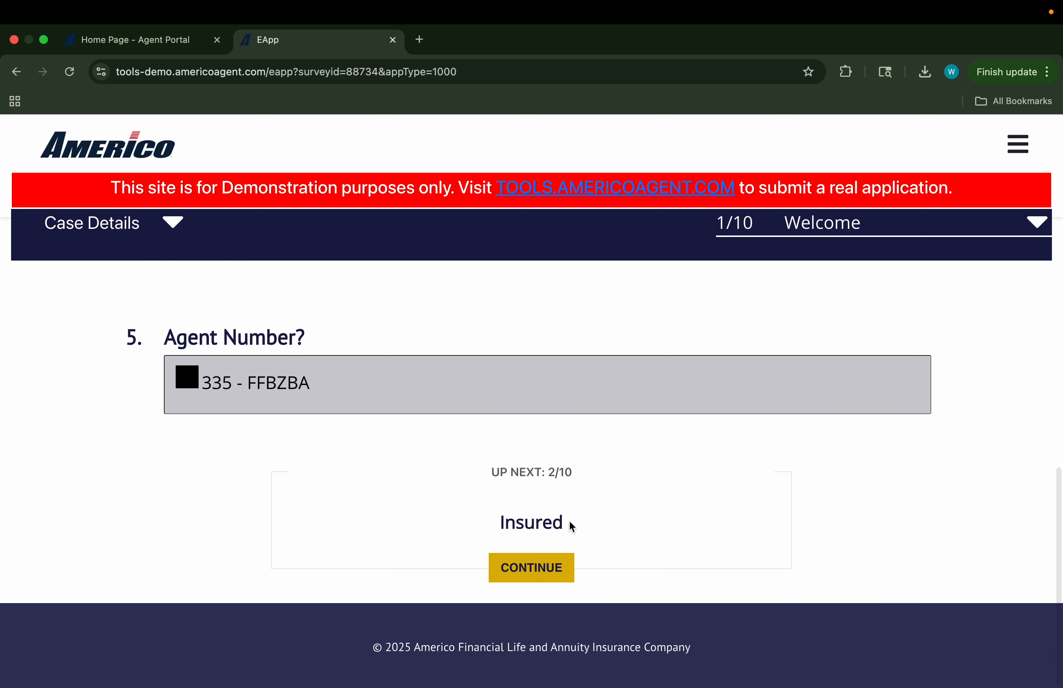
click(549, 570)
click(194, 507)
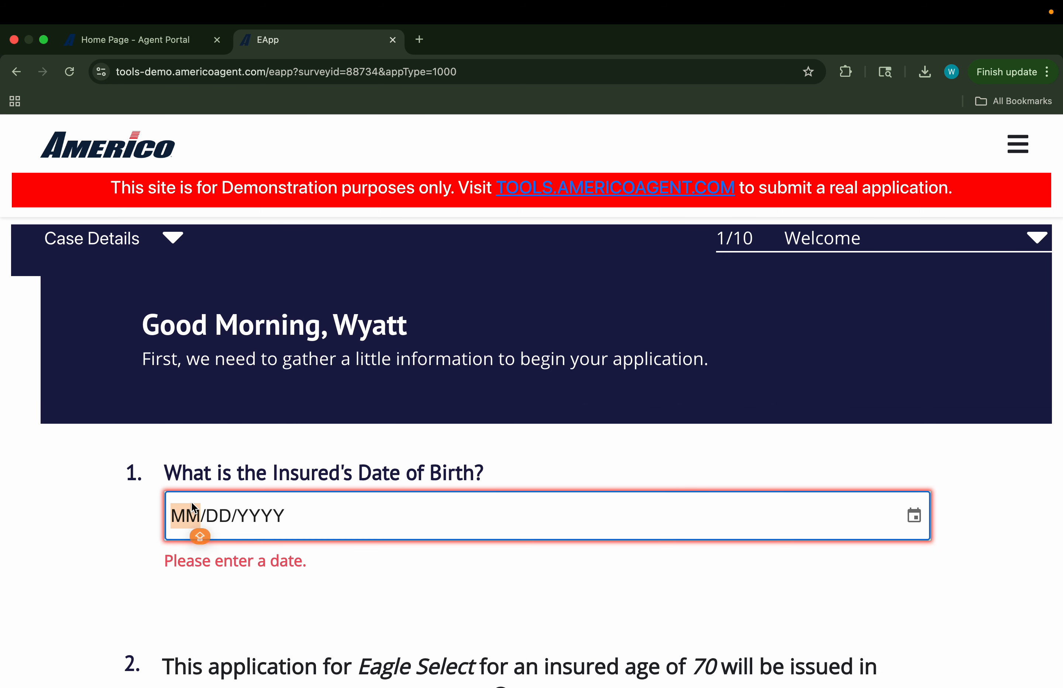
text(01/1)
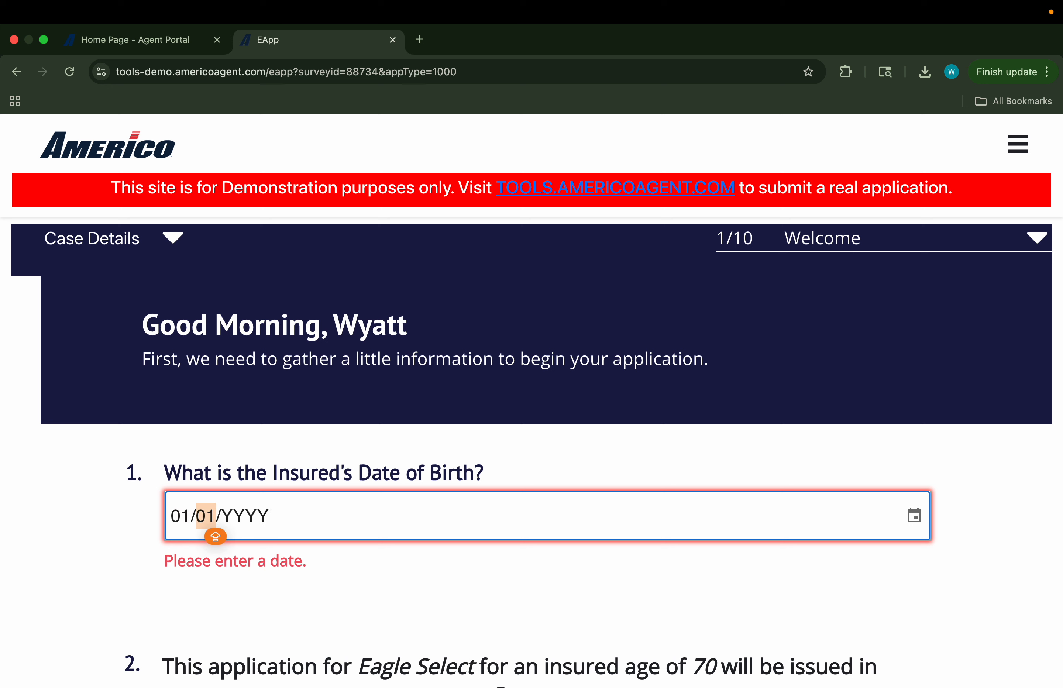
text(0/19)
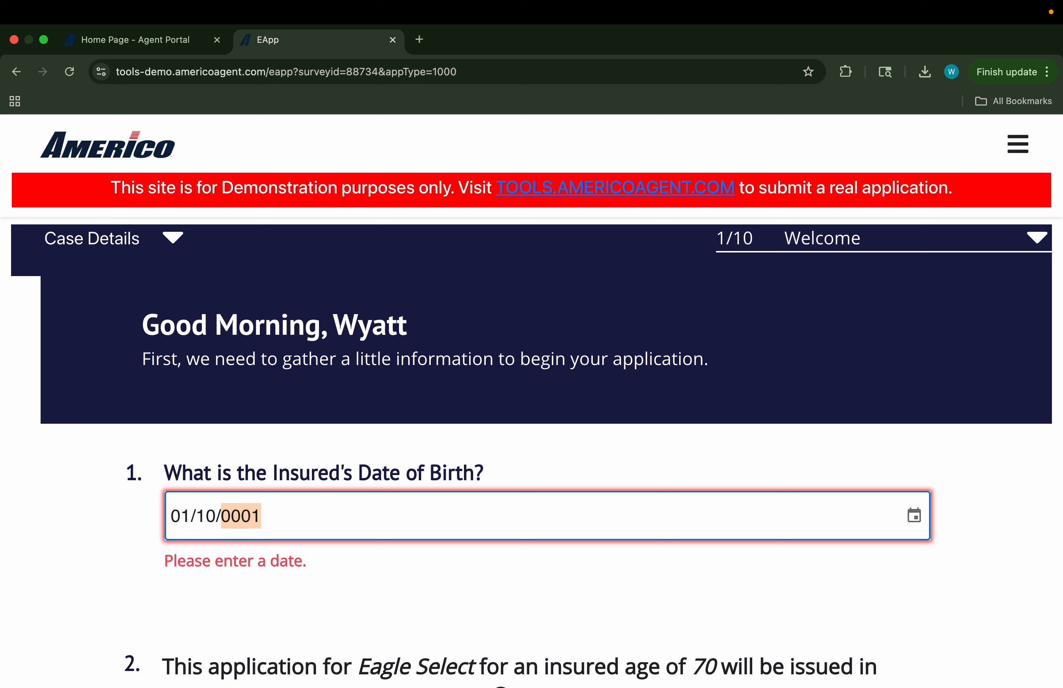
text(55)
click(159, 585)
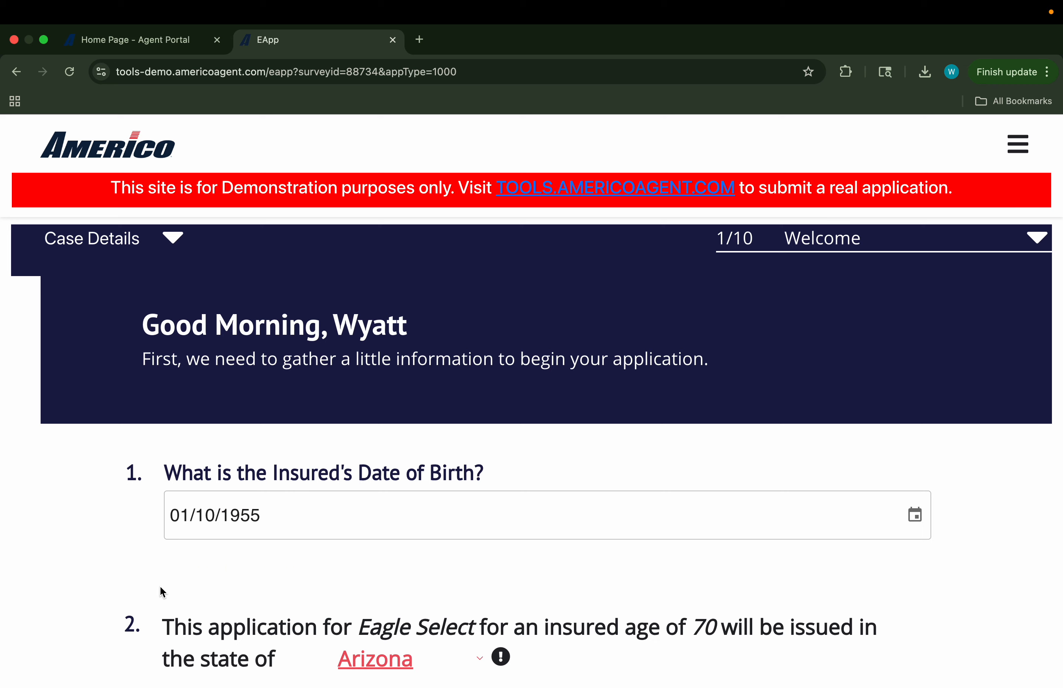
scroll(159, 585, down, 5)
scroll(612, 489, down, 12)
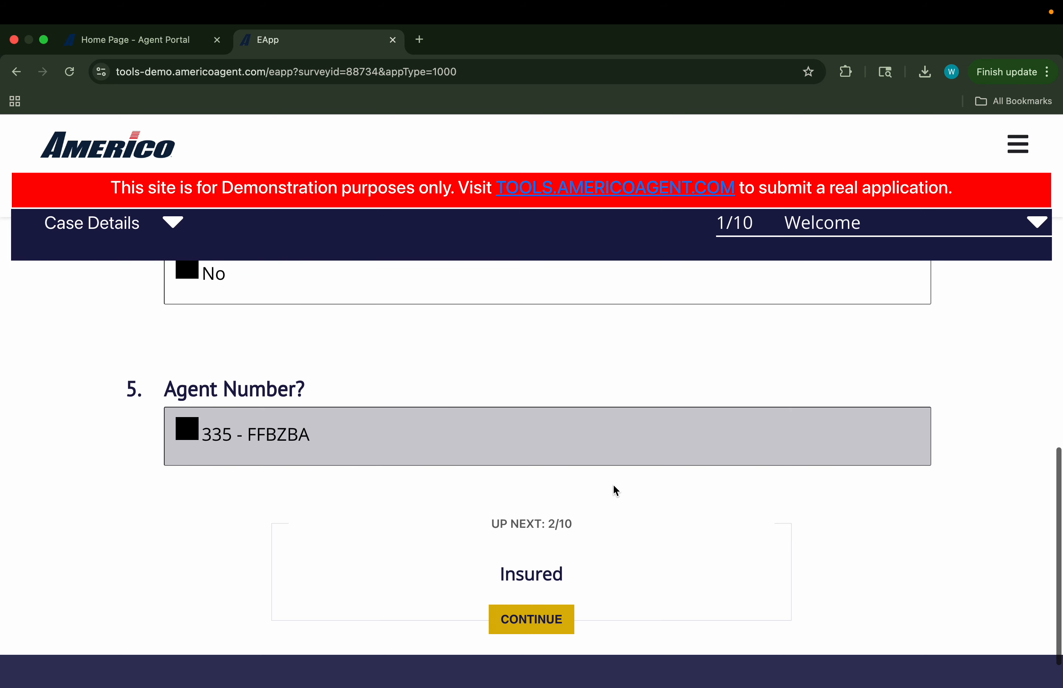
click(510, 633)
- Look through the Insured section's personal information questions and the application's section list
scroll(510, 629, down, 5)
scroll(510, 628, up, 2)
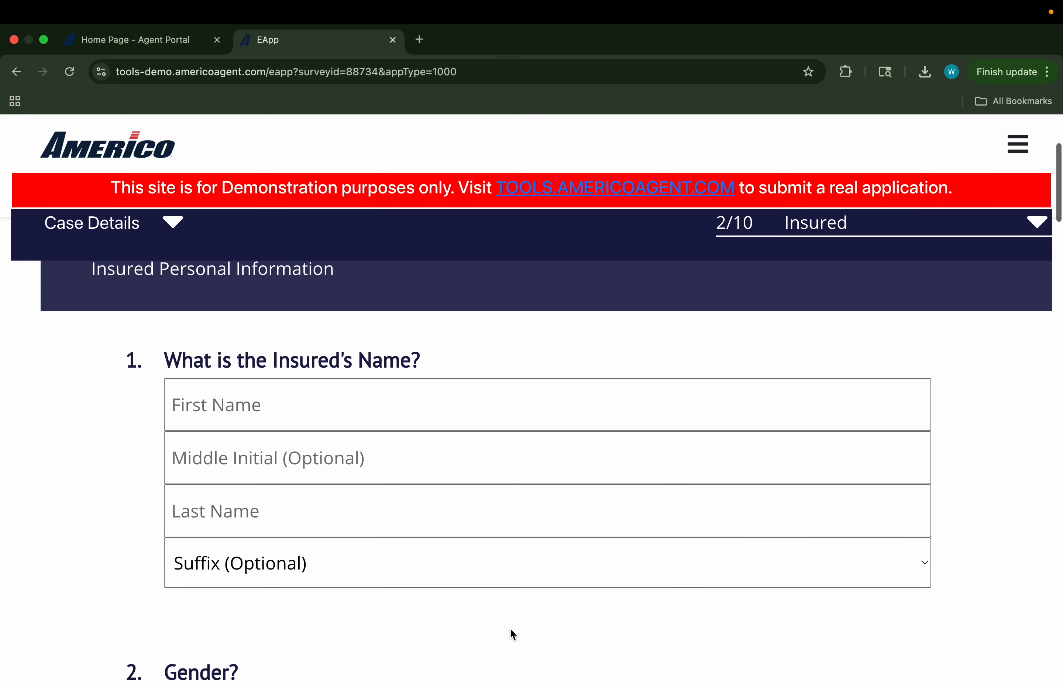
scroll(491, 620, down, 1)
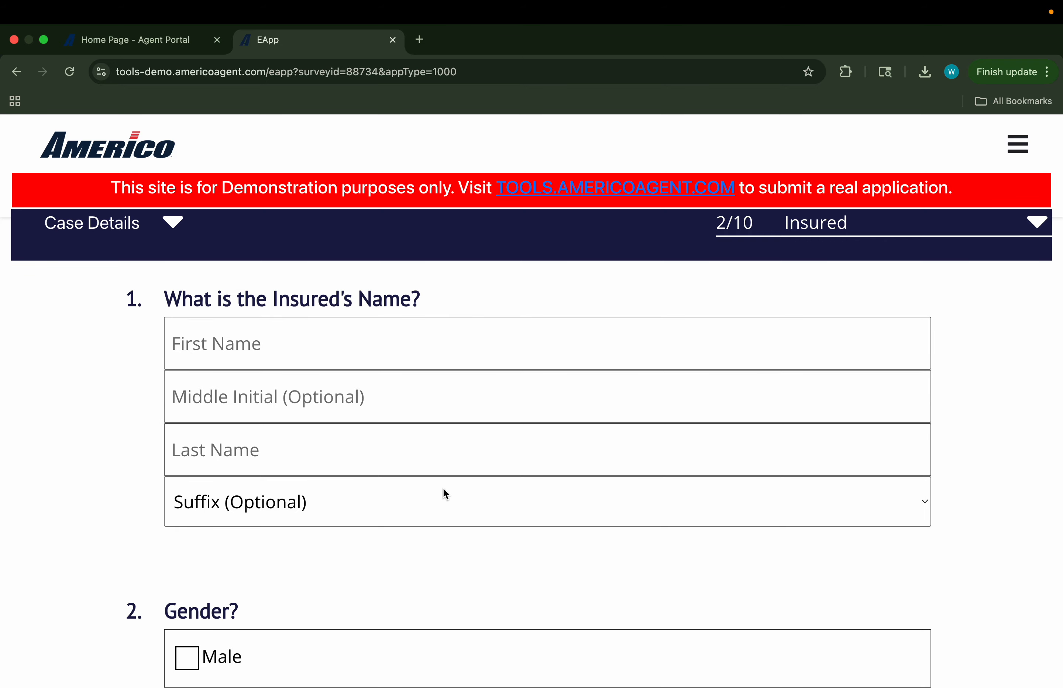
scroll(444, 490, down, 6)
scroll(445, 493, down, 10)
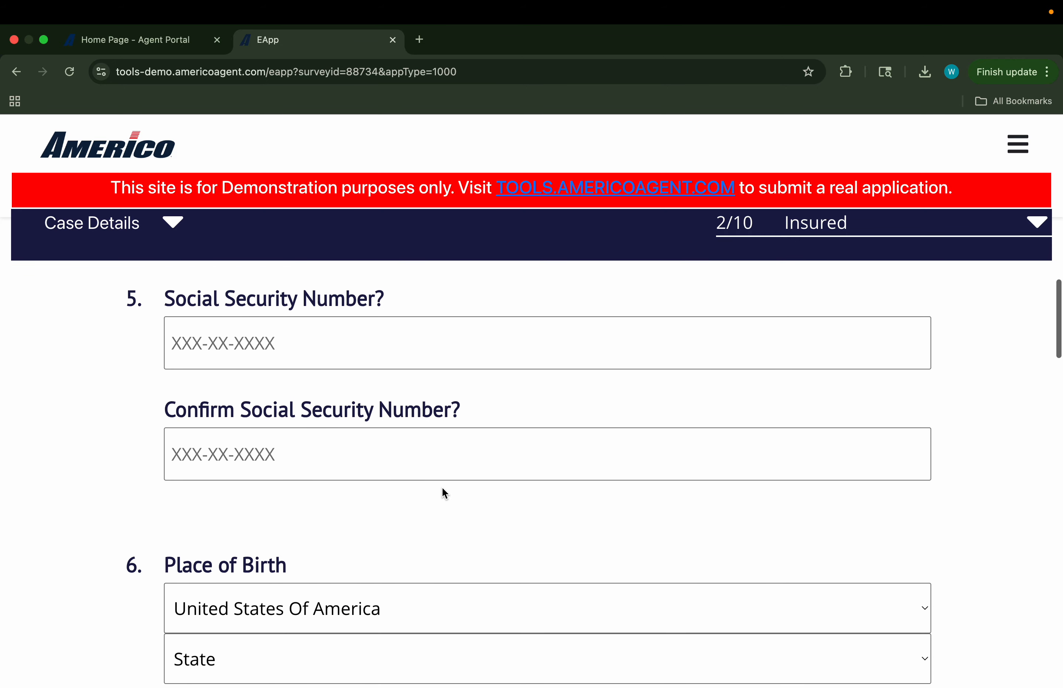
scroll(444, 491, down, 15)
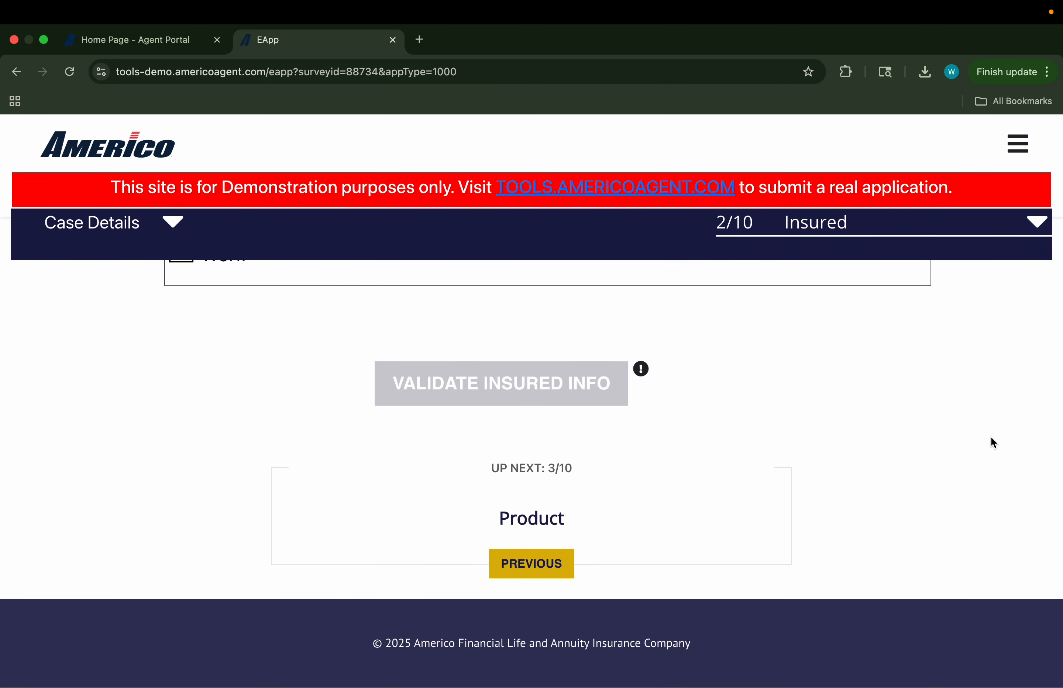
click(818, 227)
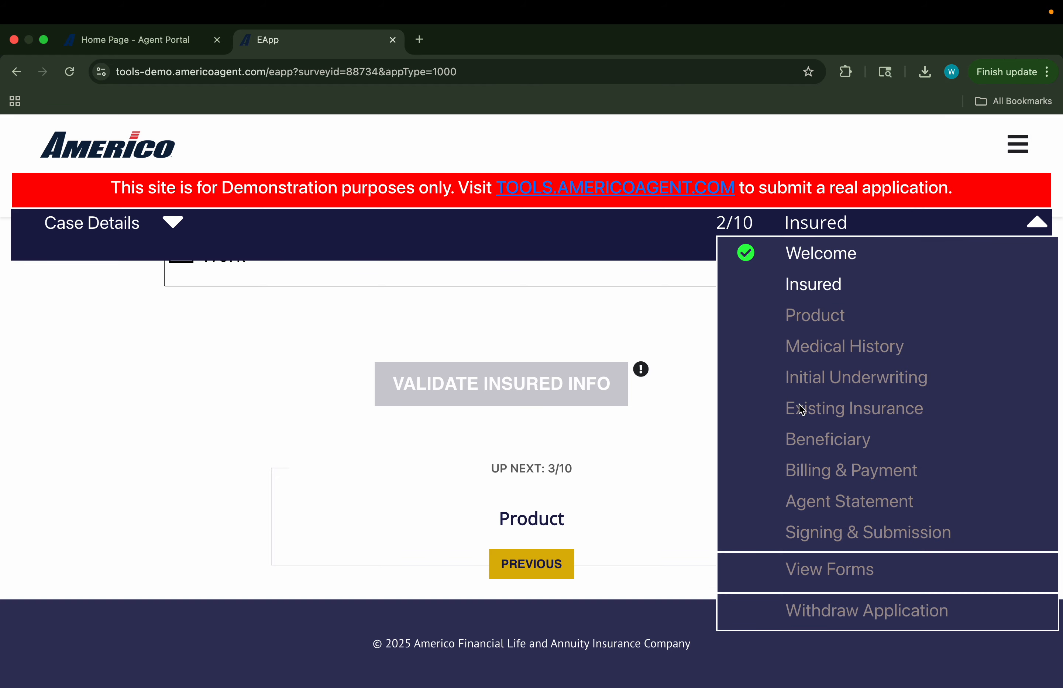
click(656, 409)
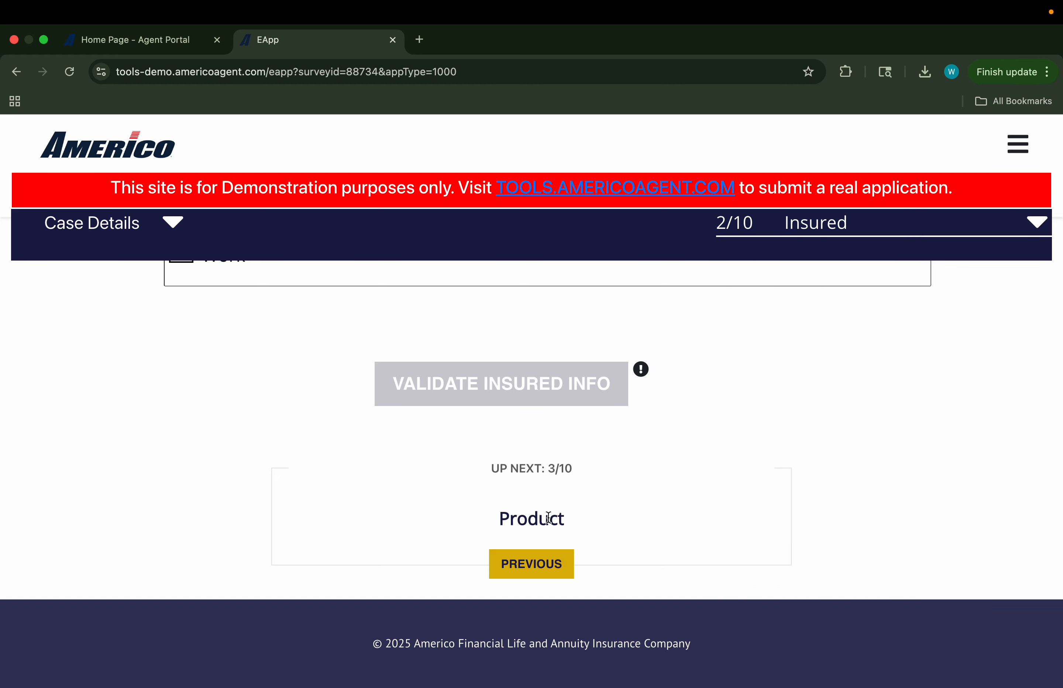
- Review the Insured section's questions on time at current address, email, document delivery and phone numbers
scroll(549, 517, down, 1)
scroll(548, 517, up, 10)
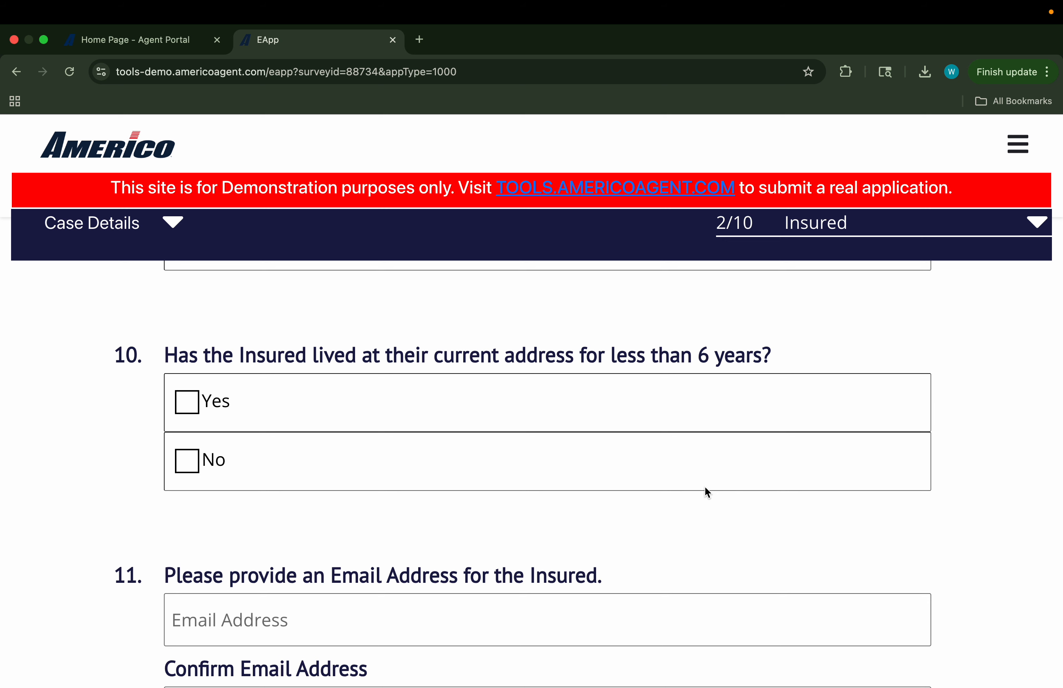
scroll(467, 562, down, 5)
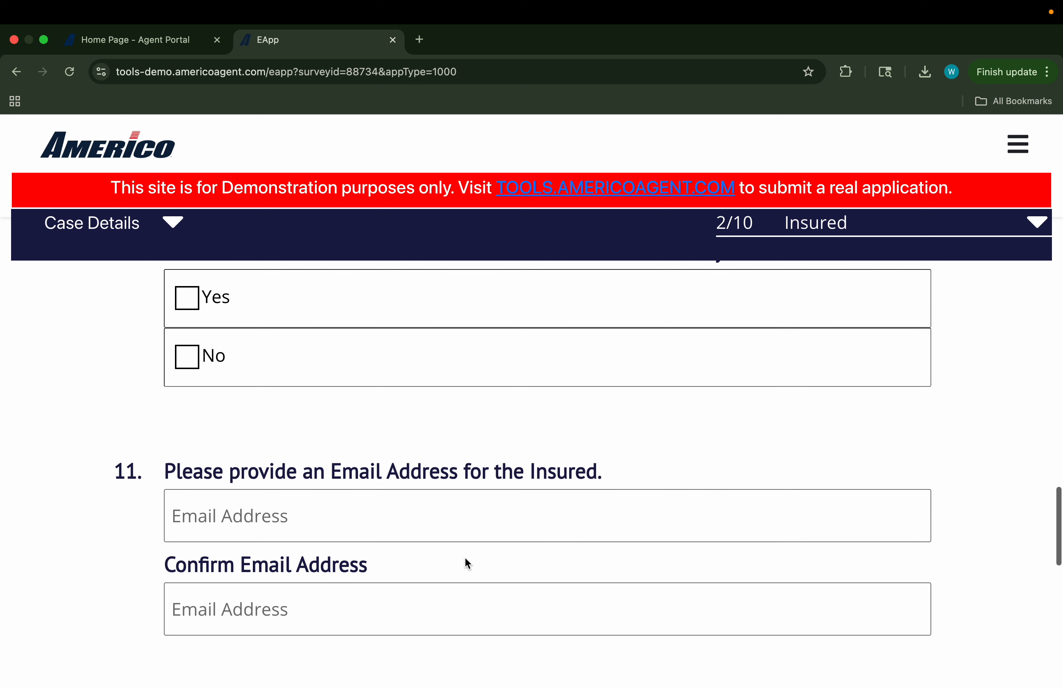
scroll(467, 563, down, 10)
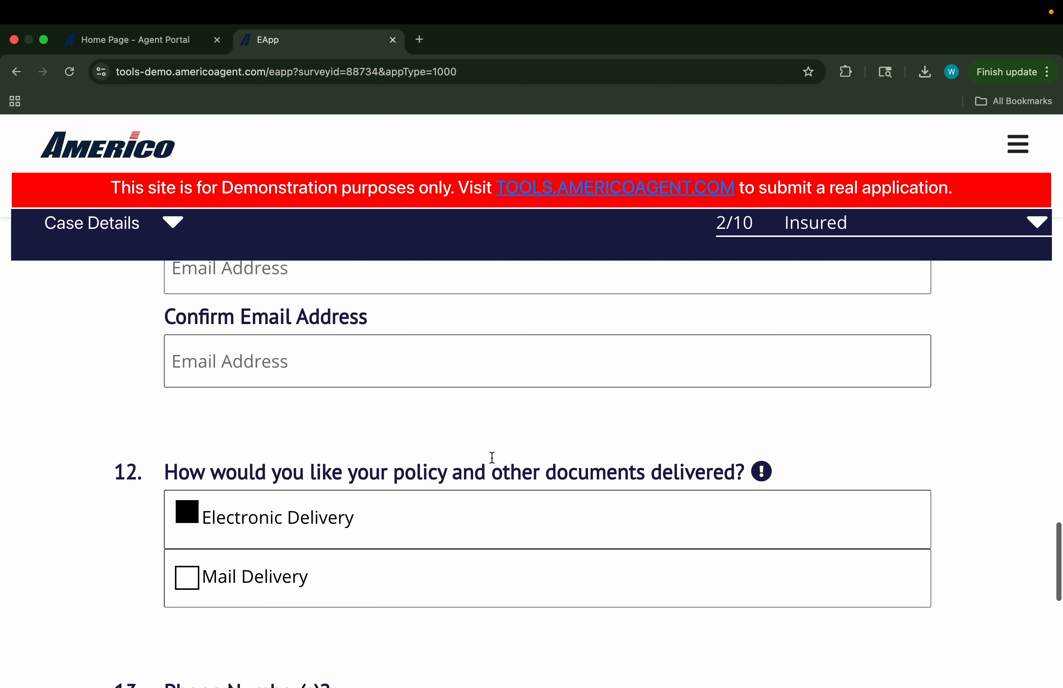
scroll(277, 402, up, 5)
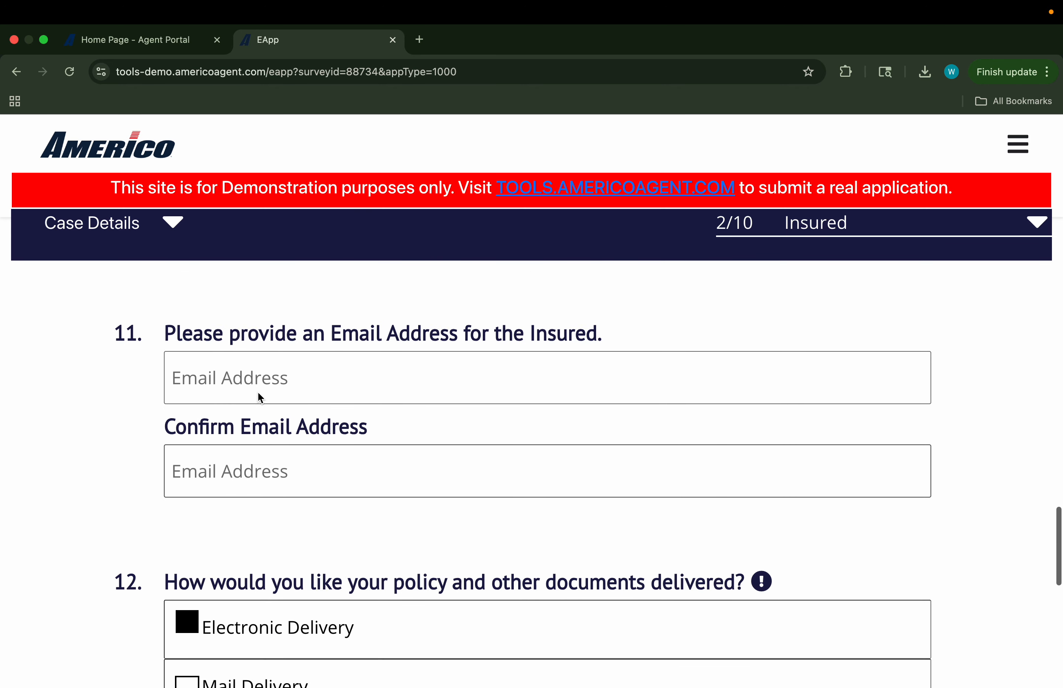
scroll(260, 395, down, 3)
scroll(261, 395, up, 5)
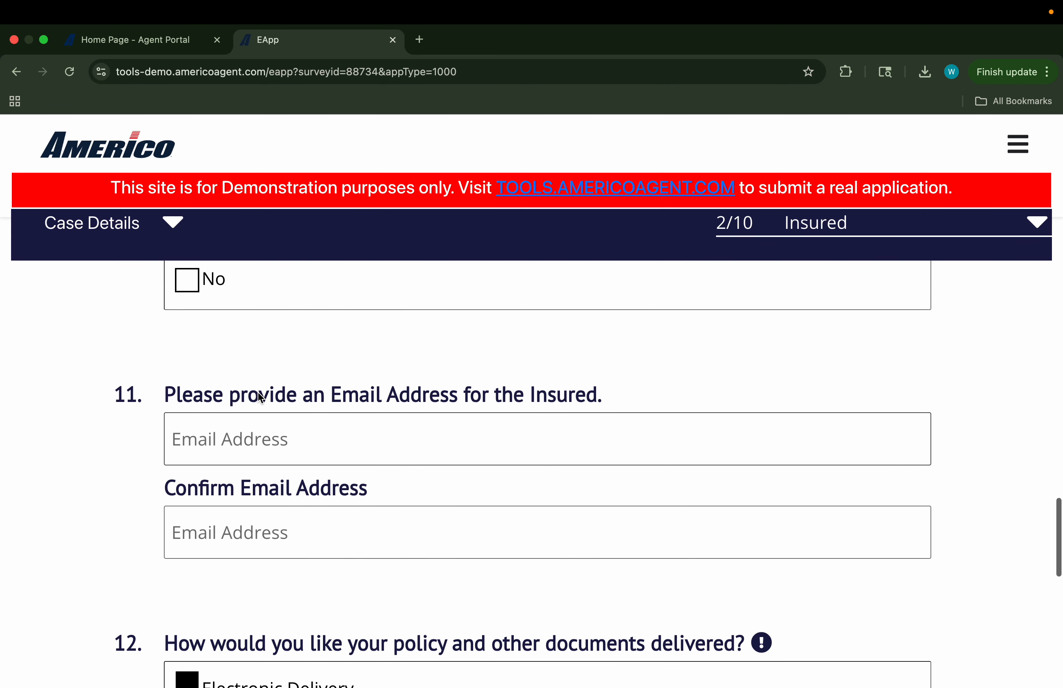
scroll(261, 397, down, 20)
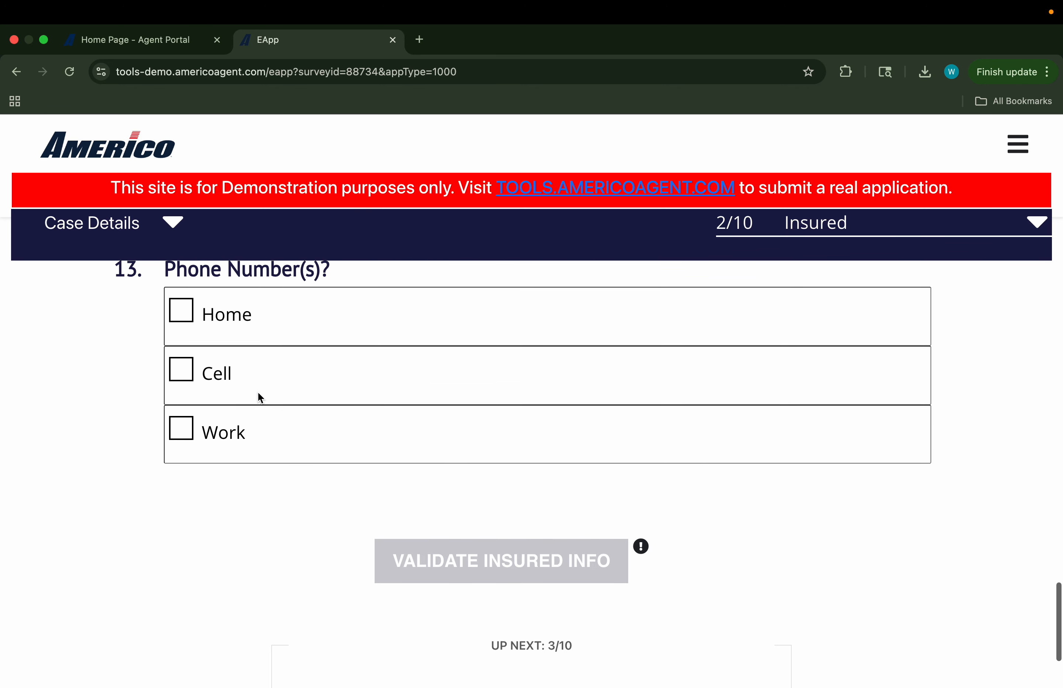